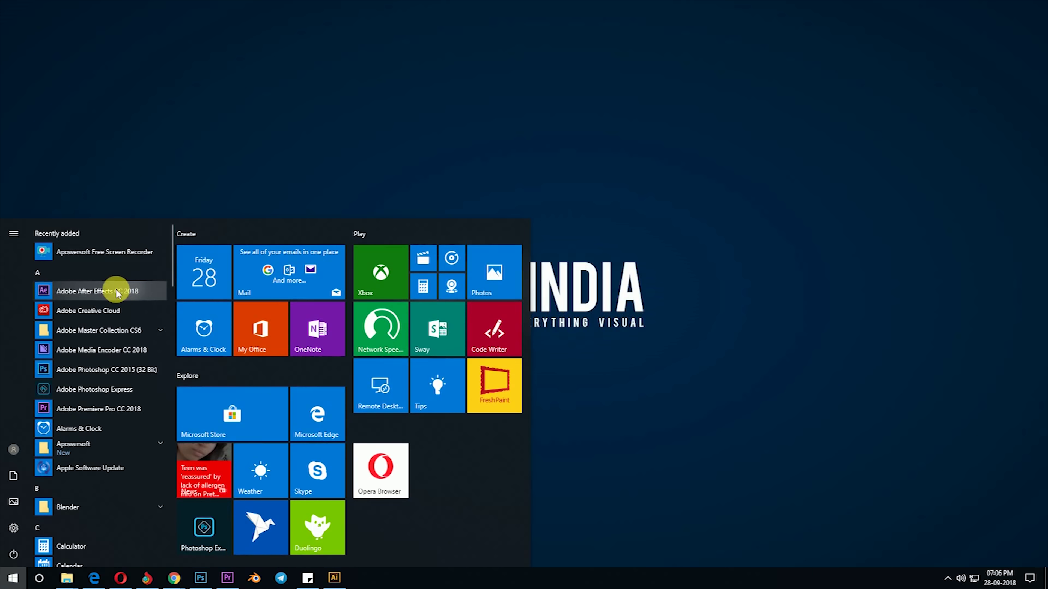
Launch After Effects CC 2018 and start a new empty project.
left_click(96, 293)
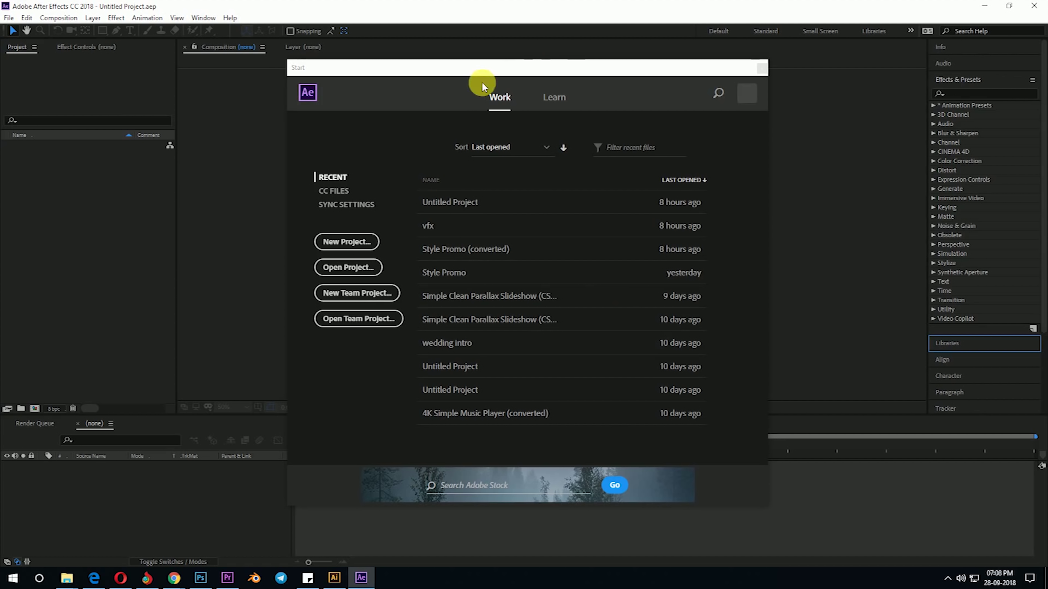
left_click(337, 243)
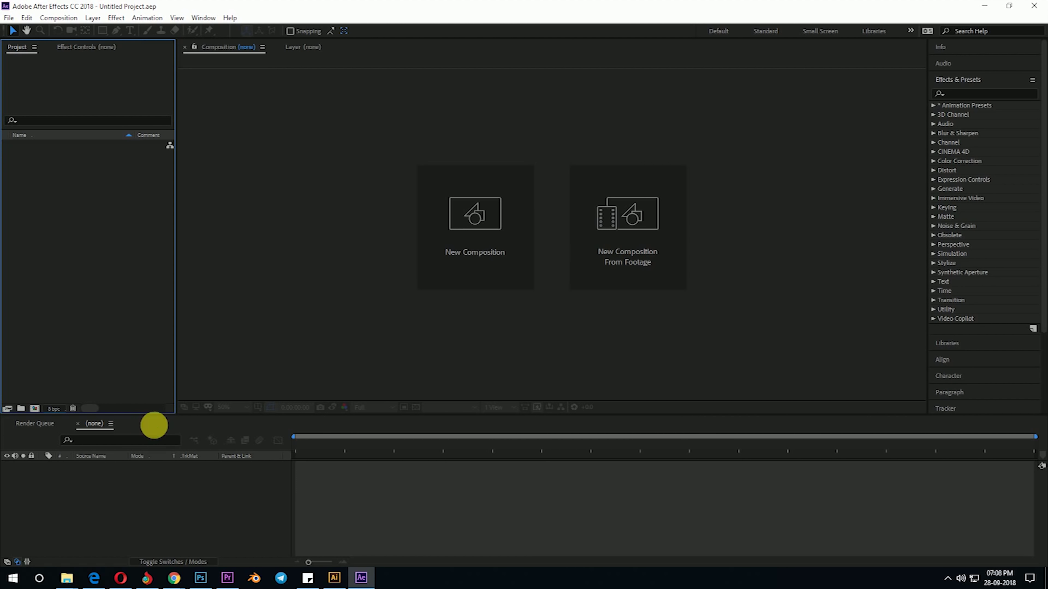
left_click(133, 533)
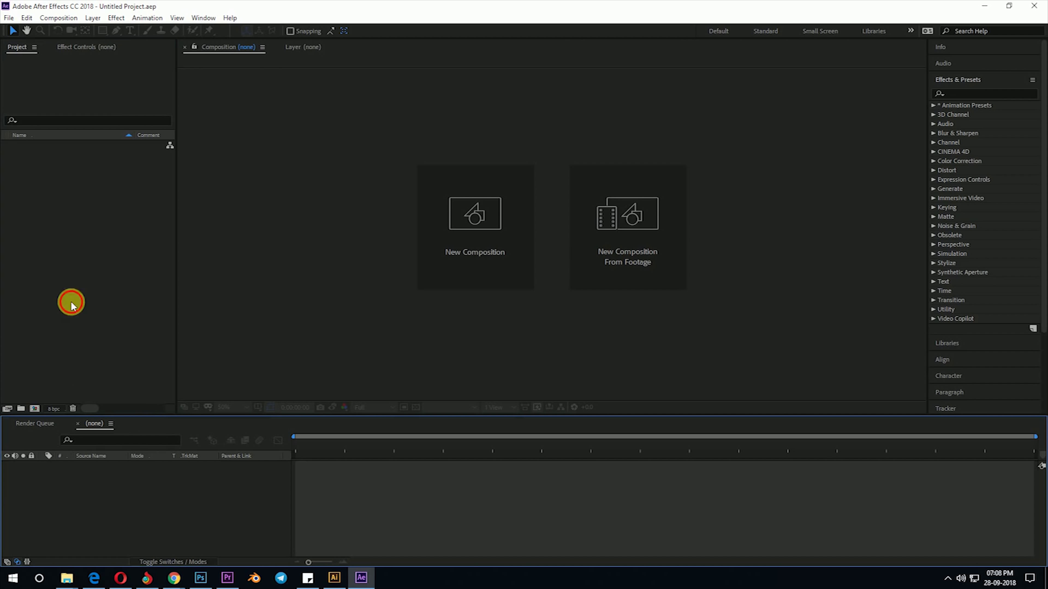
Create a 1920 × 1080 composition named "vfx shot 1" with the HDTV 1080 24 preset.
left_click(41, 408)
type("v")
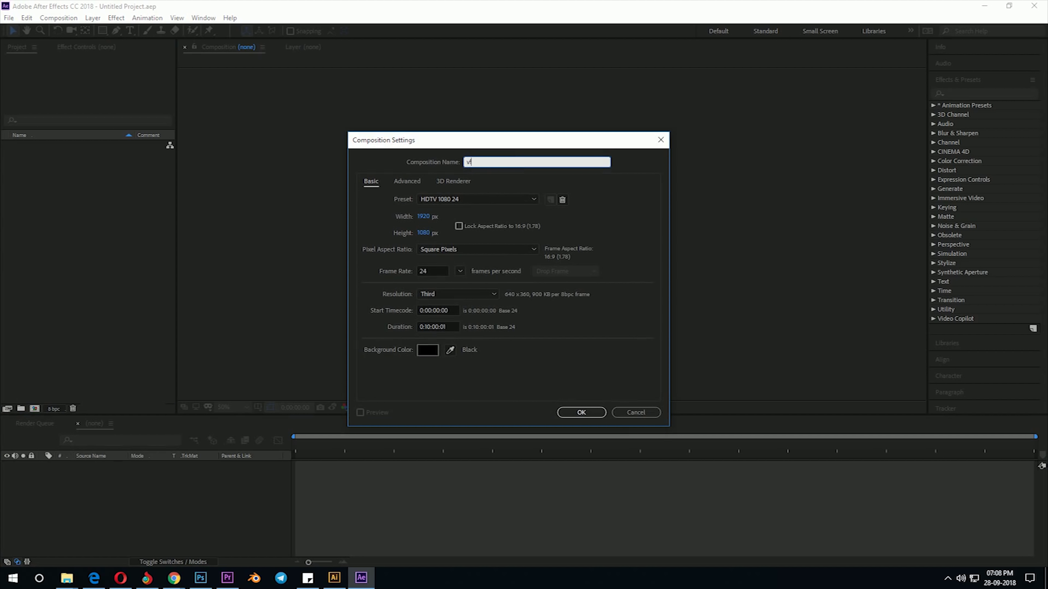
type("fx shot 1")
key("Return")
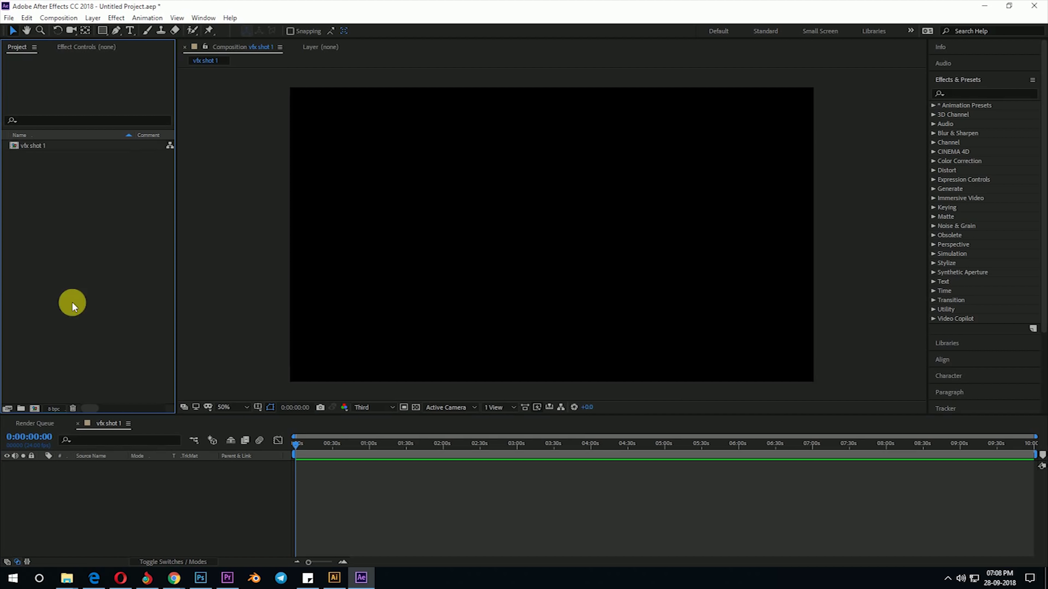
Import Edit.MTS and Green Screen.MP4 from the Comp 1 folder into the project.
left_click(67, 578)
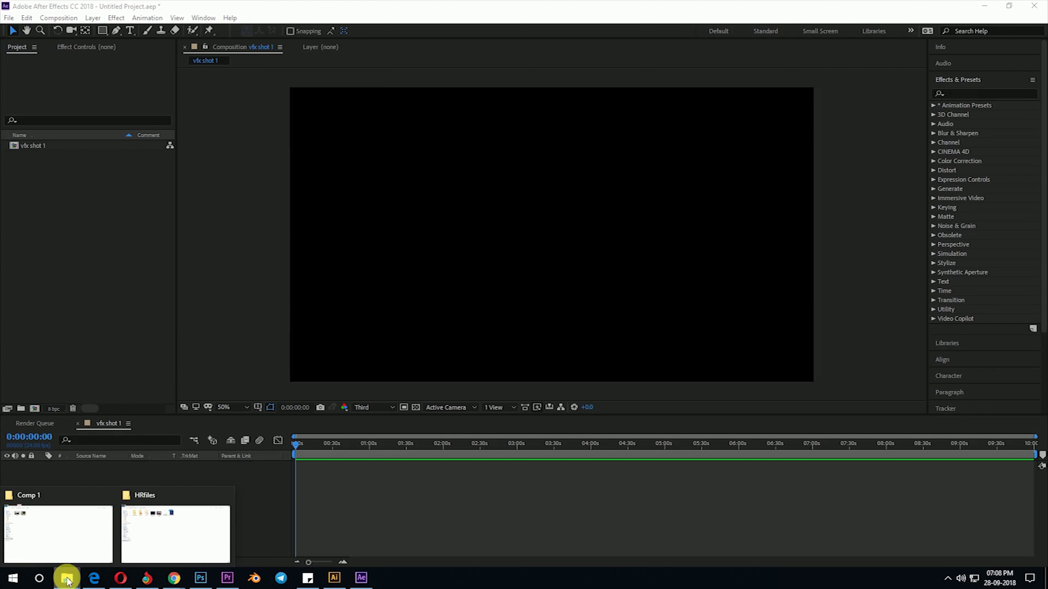
left_click(68, 524)
left_click_drag(133, 134, 85, 251)
left_click(74, 248)
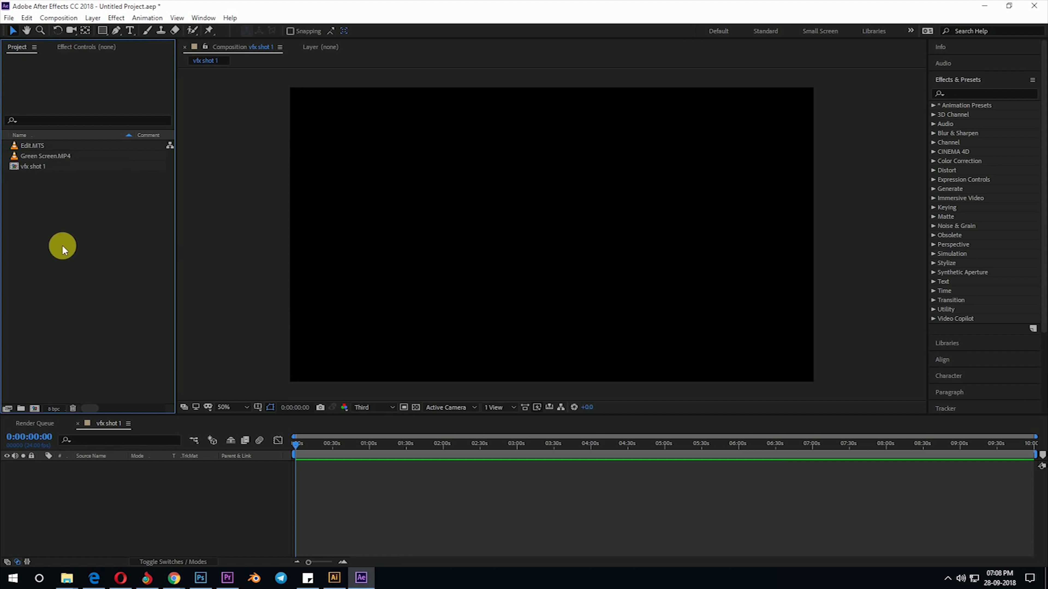
Add the Edit.MTS footage to the vfx shot 1 timeline as a layer.
left_click(35, 155)
left_click(35, 144)
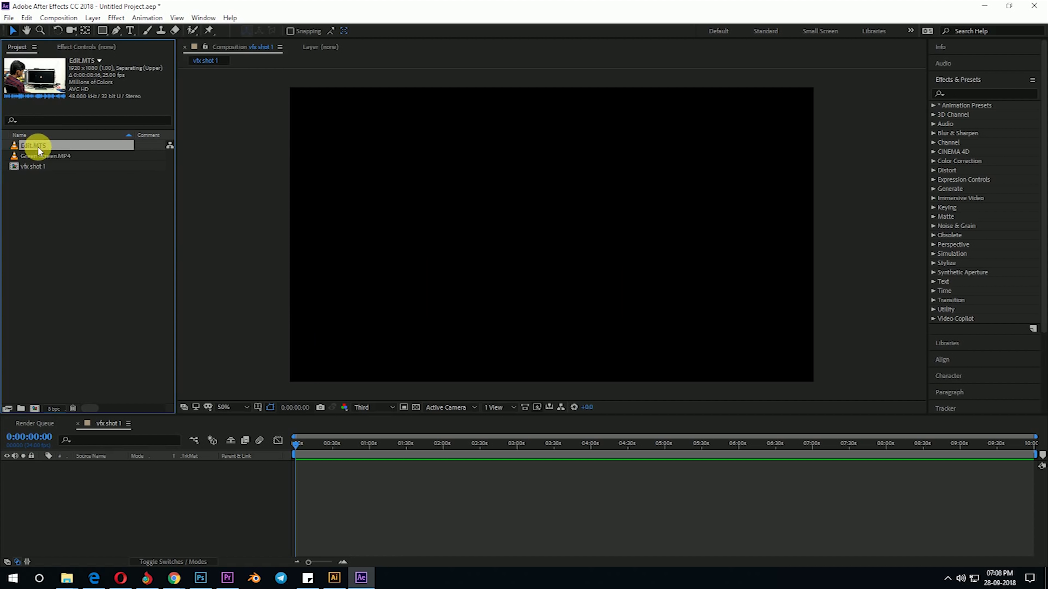
left_click_drag(34, 146, 99, 501)
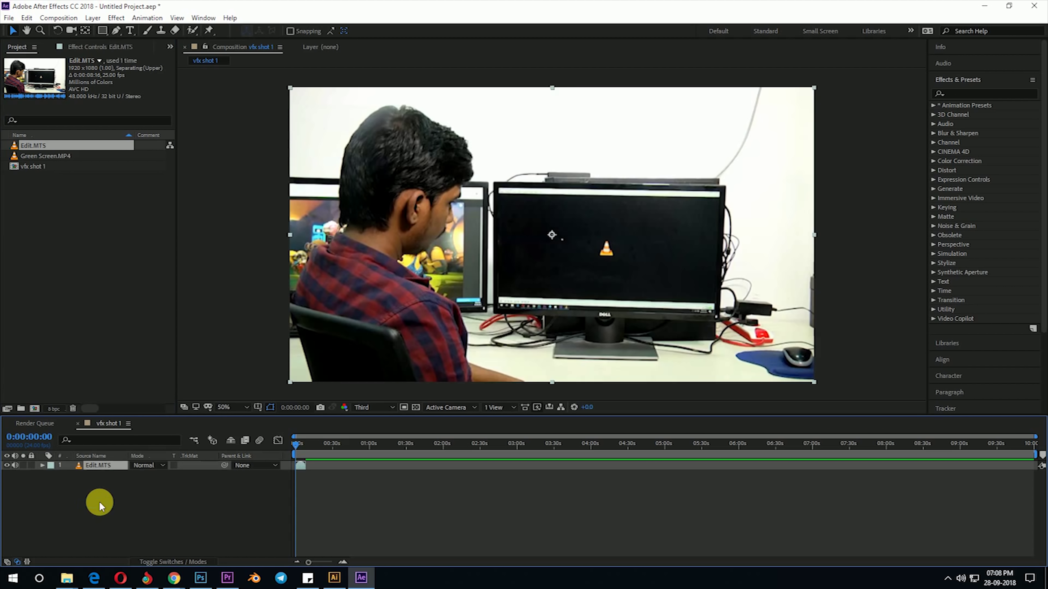
left_click_drag(541, 254, 533, 250)
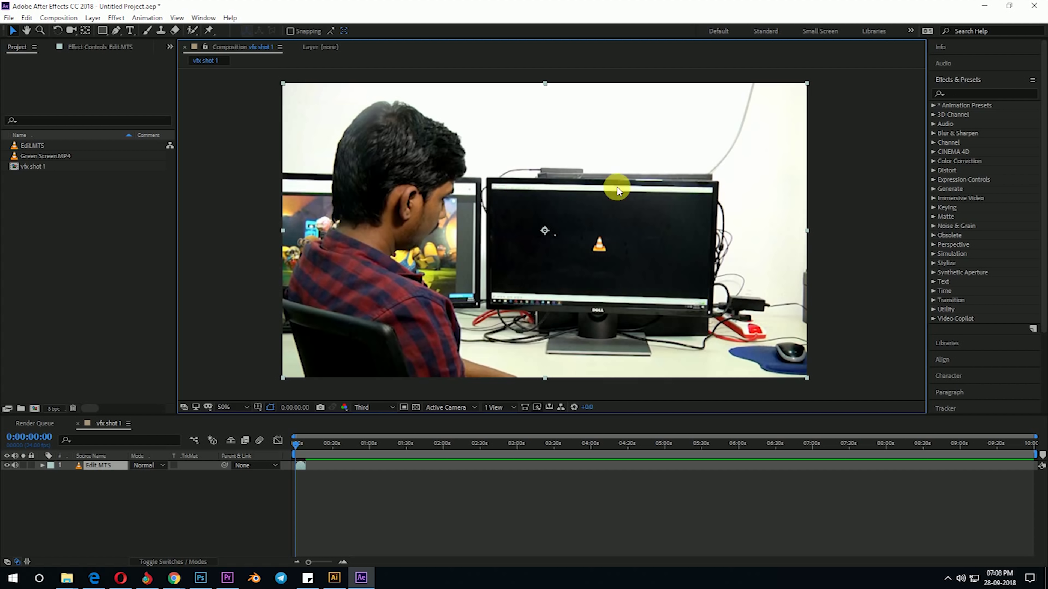
Place Green Screen.MP4 above the Edit.MTS layer in the timeline and fit it to the composition size.
left_click(80, 235)
left_click(49, 157)
left_click_drag(49, 159, 124, 464)
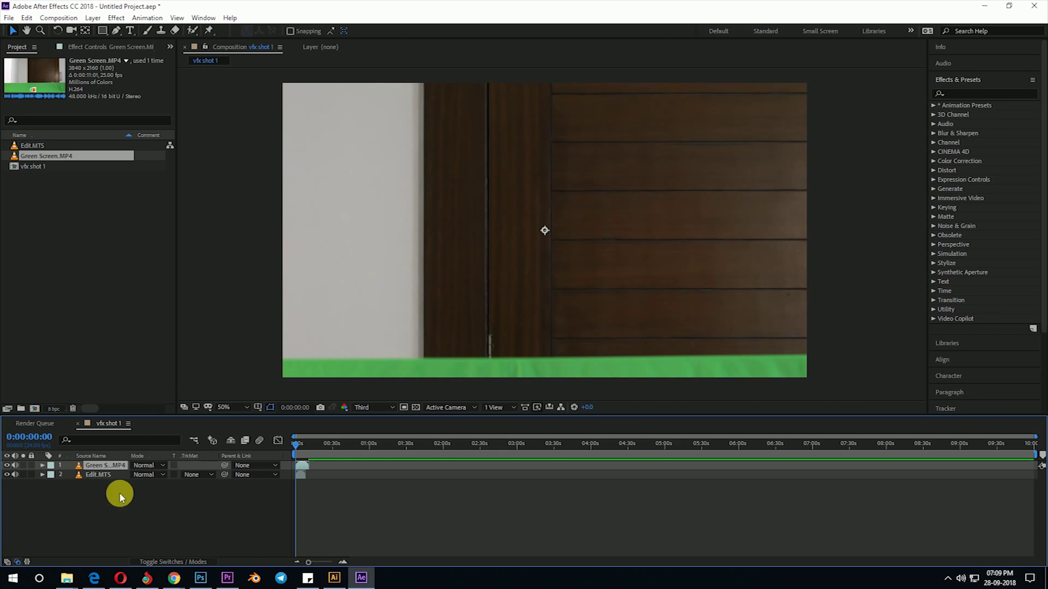
right_click(90, 467)
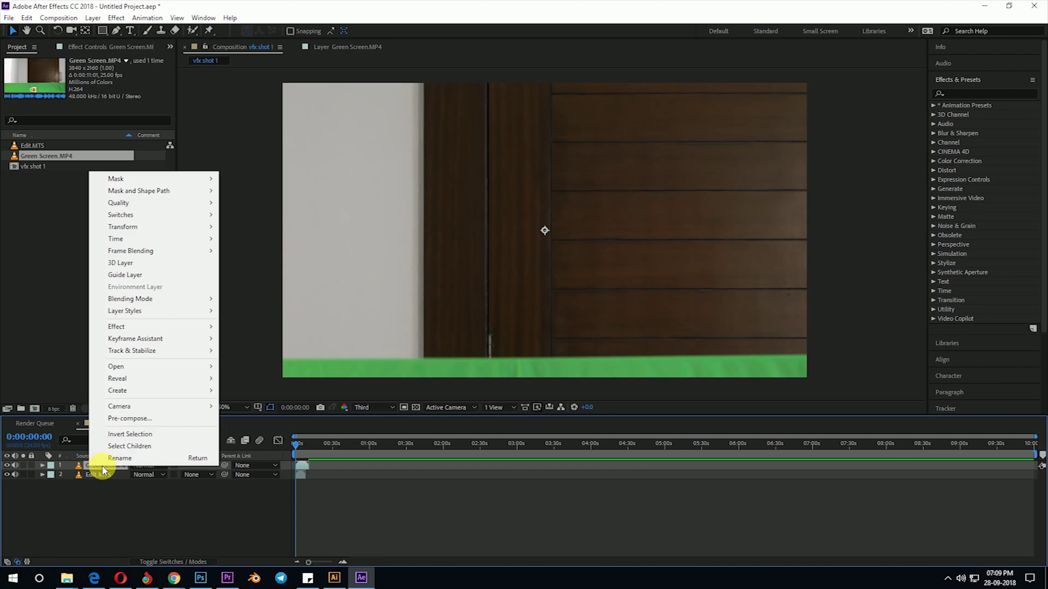
mouse_move(163, 230)
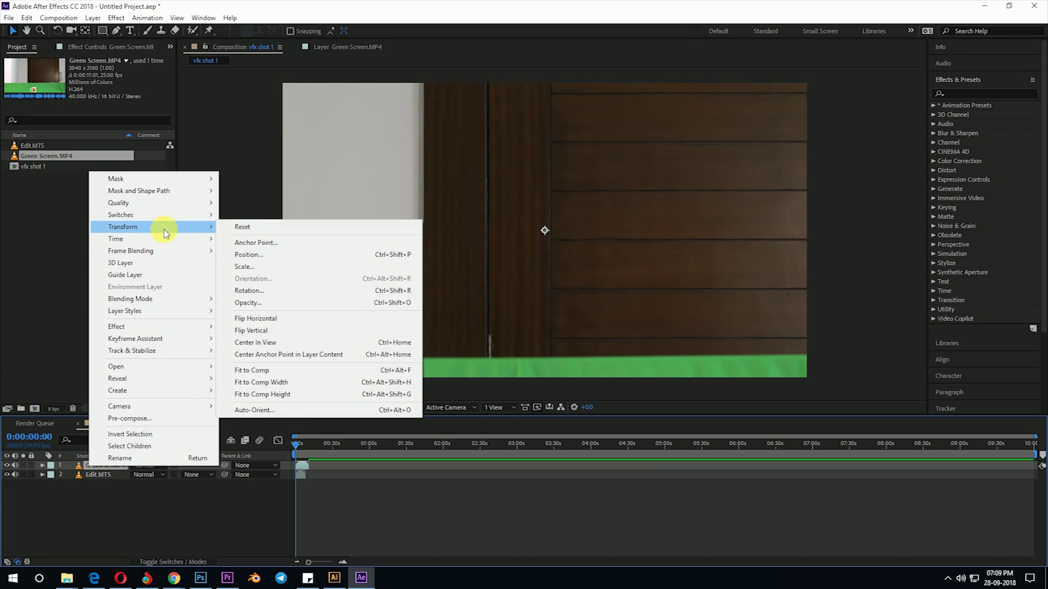
left_click(291, 371)
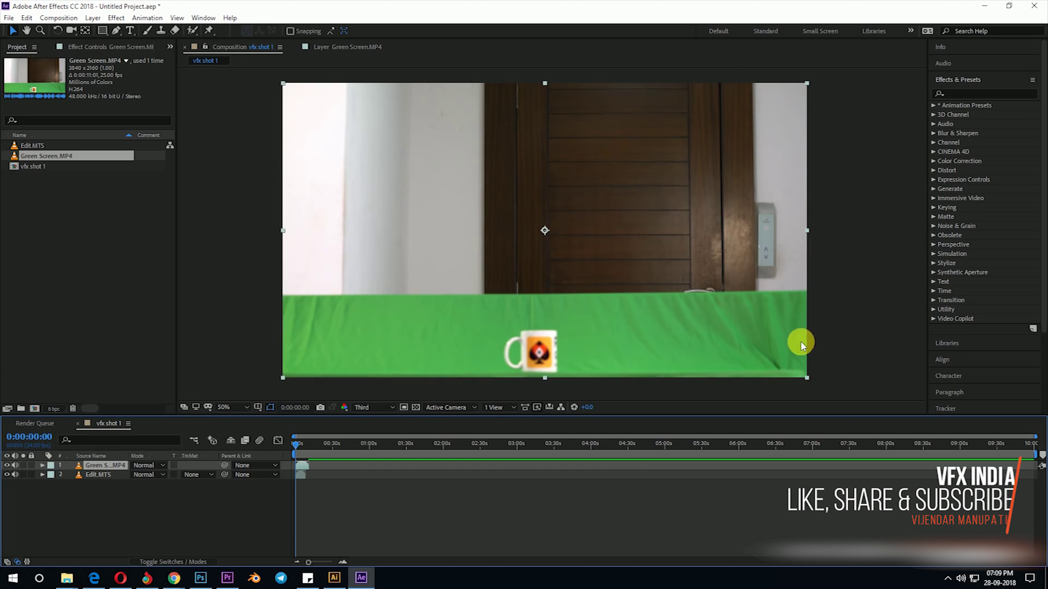
End the work area where the Green Screen clip ends, about 11 seconds, and shorten the composition's duration to about 12 seconds.
left_click_drag(542, 459, 532, 462)
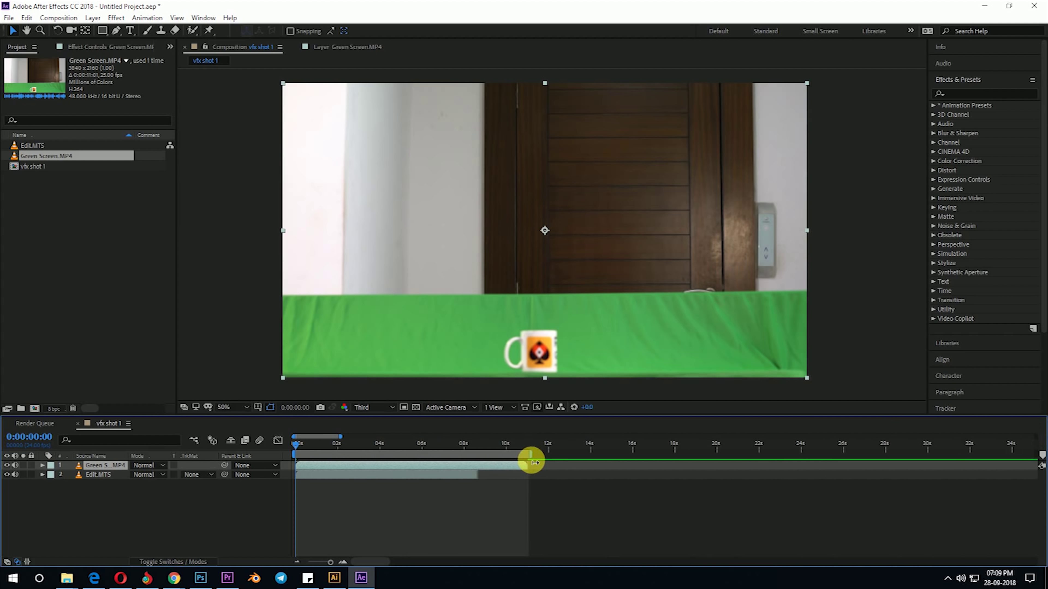
left_click(526, 441)
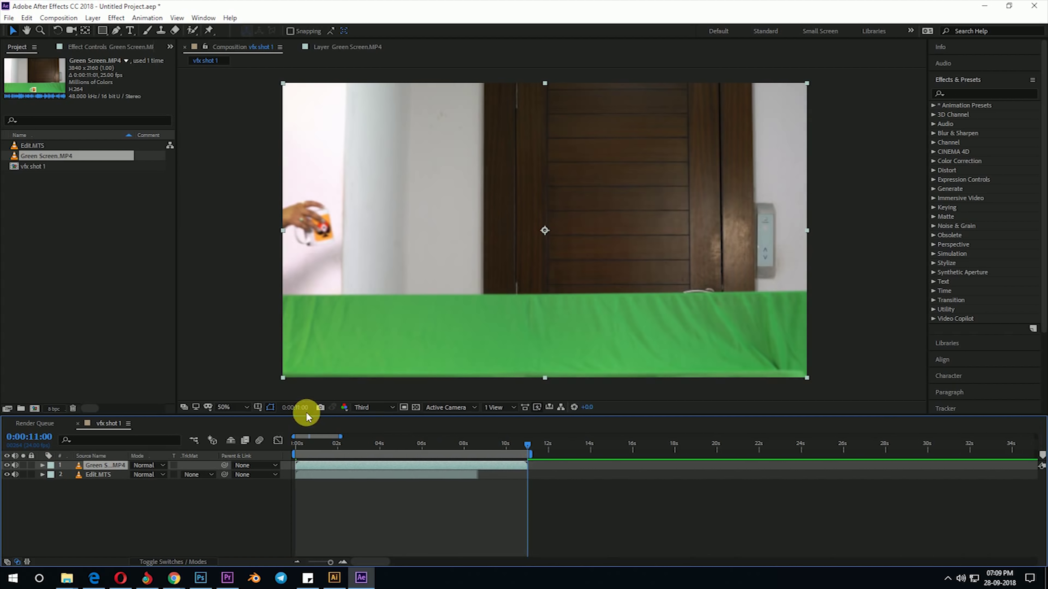
right_click(242, 519)
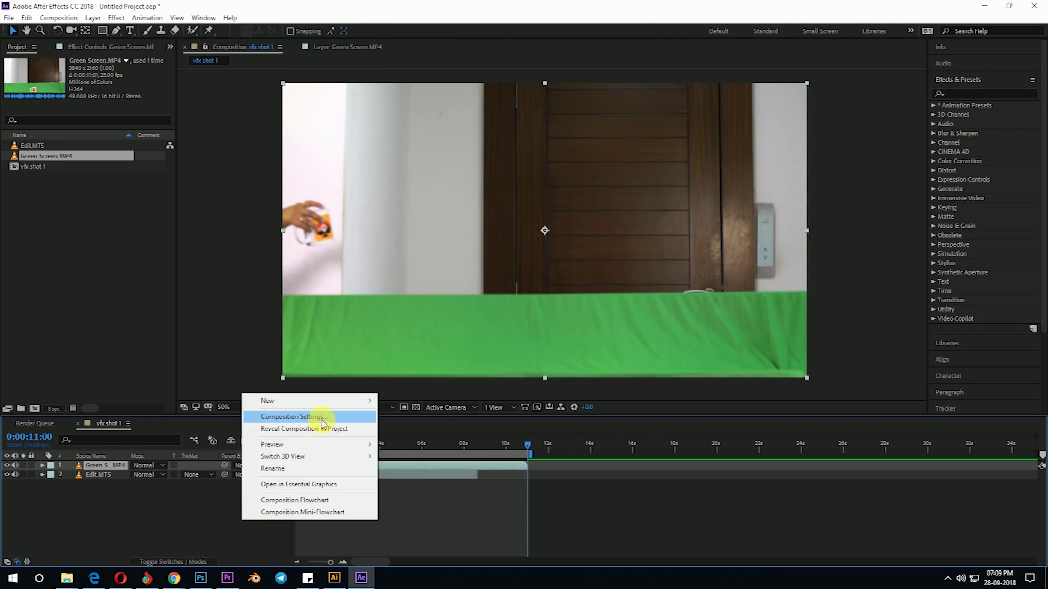
left_click(199, 519)
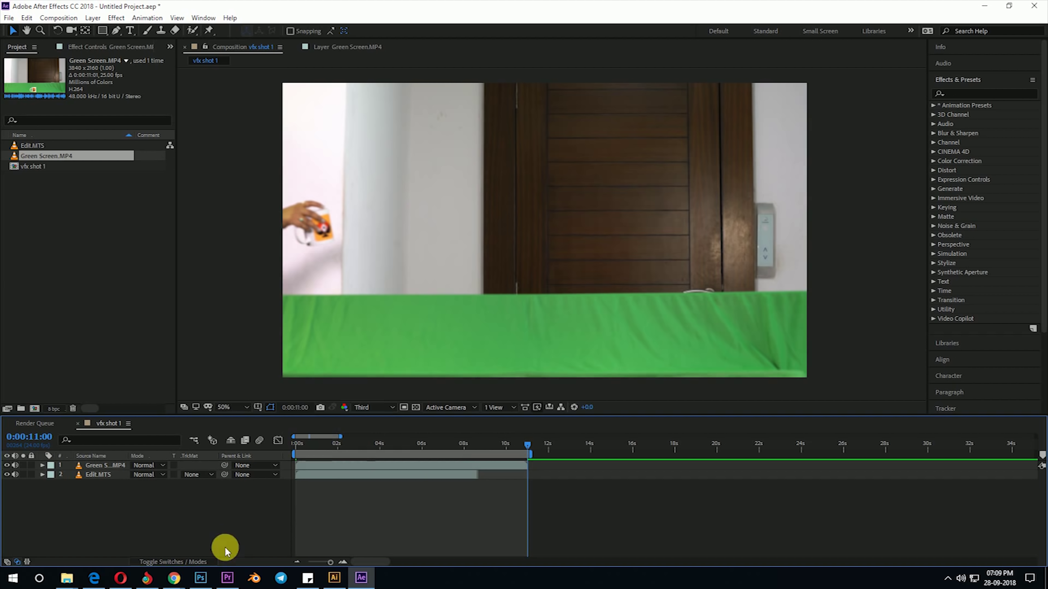
right_click(228, 531)
left_click(284, 428)
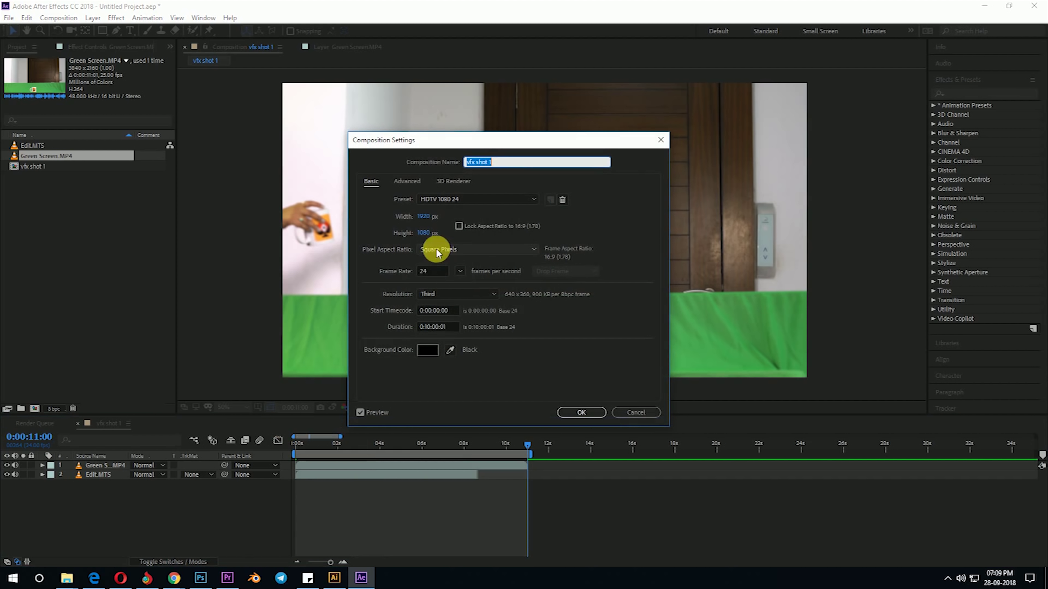
left_click(430, 328)
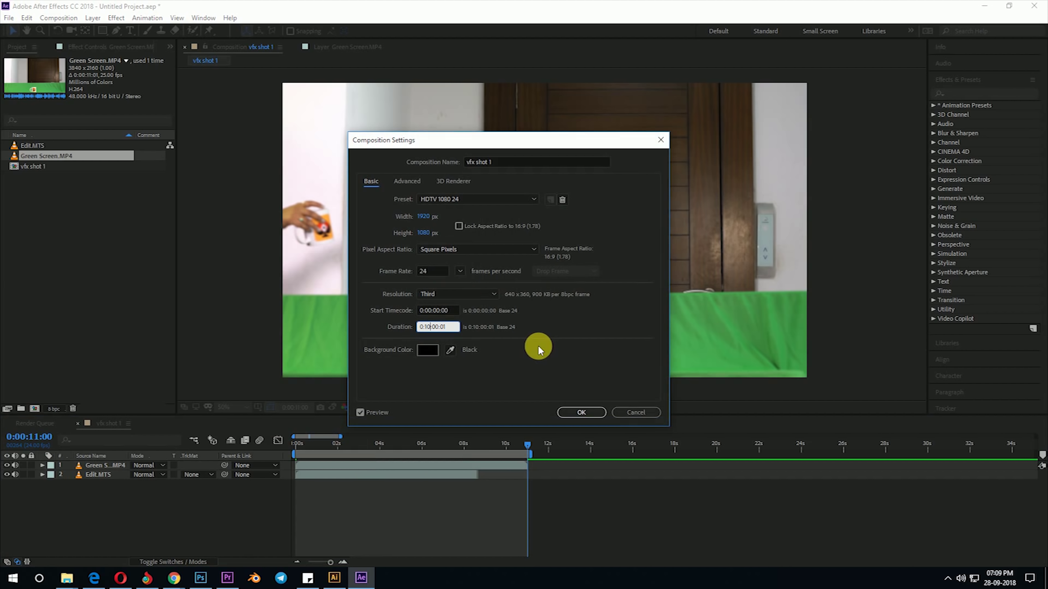
key("BackSpace")
type("00")
key("Return")
left_click_drag(936, 447, 194, 495)
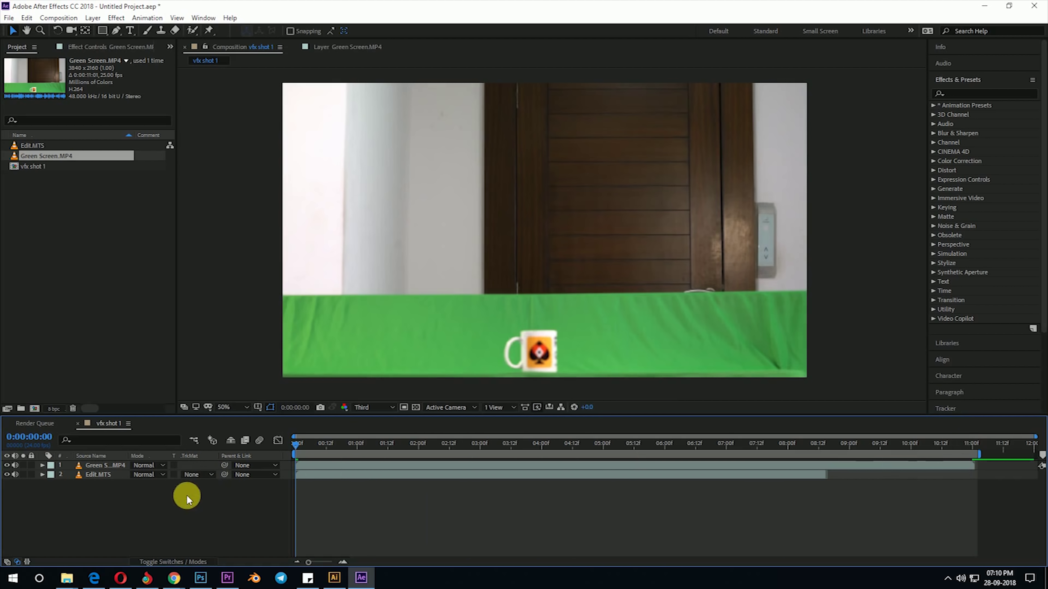
Scale the Green Screen.MP4 layer to 32% and move it over the monitor, to position about 1142, 640.
left_click(100, 466)
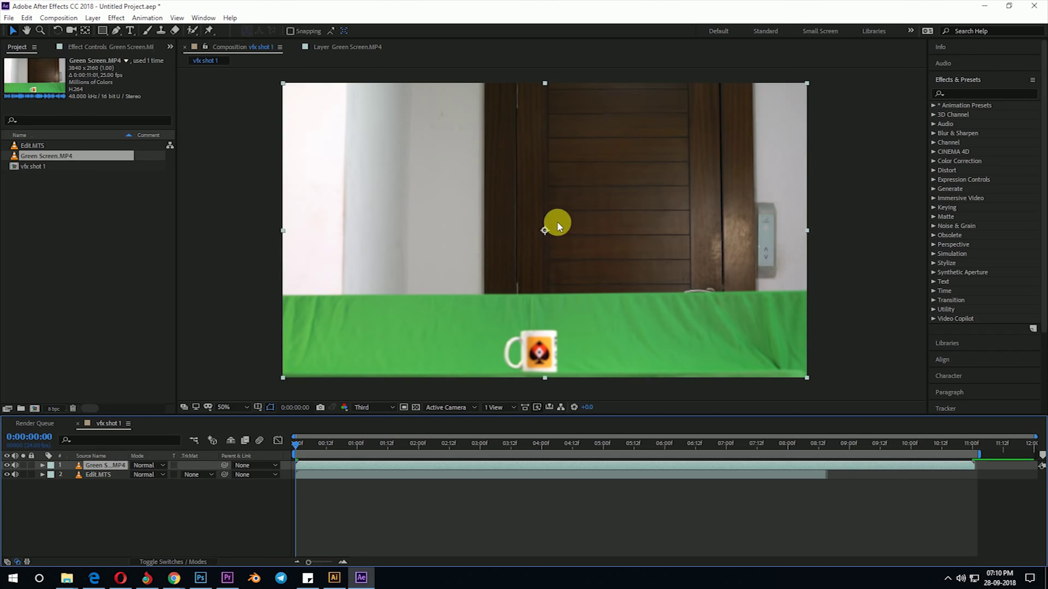
left_click(41, 465)
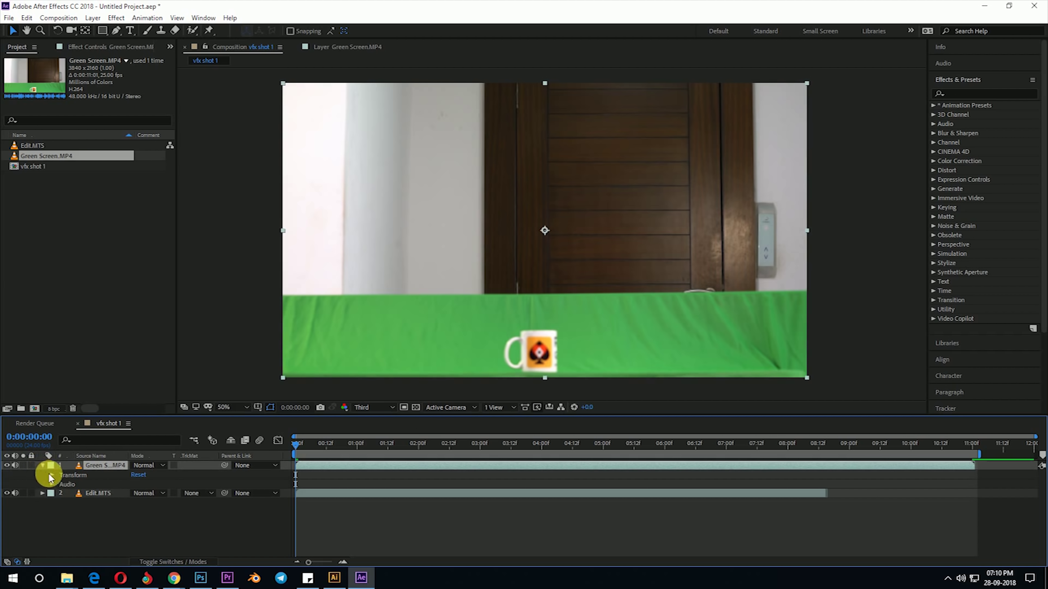
left_click(42, 465)
left_click(42, 465)
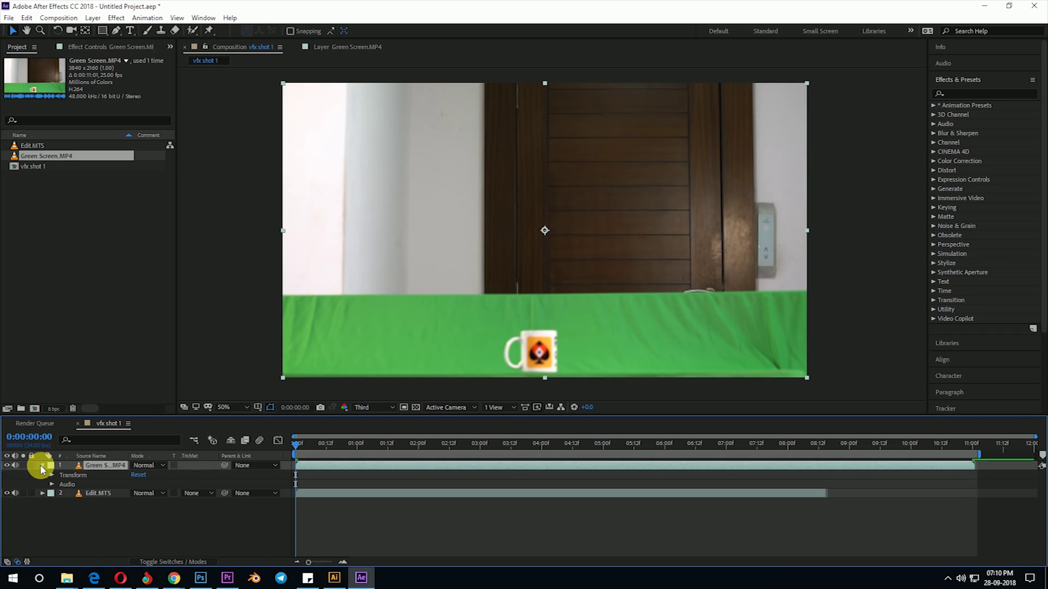
left_click(52, 477)
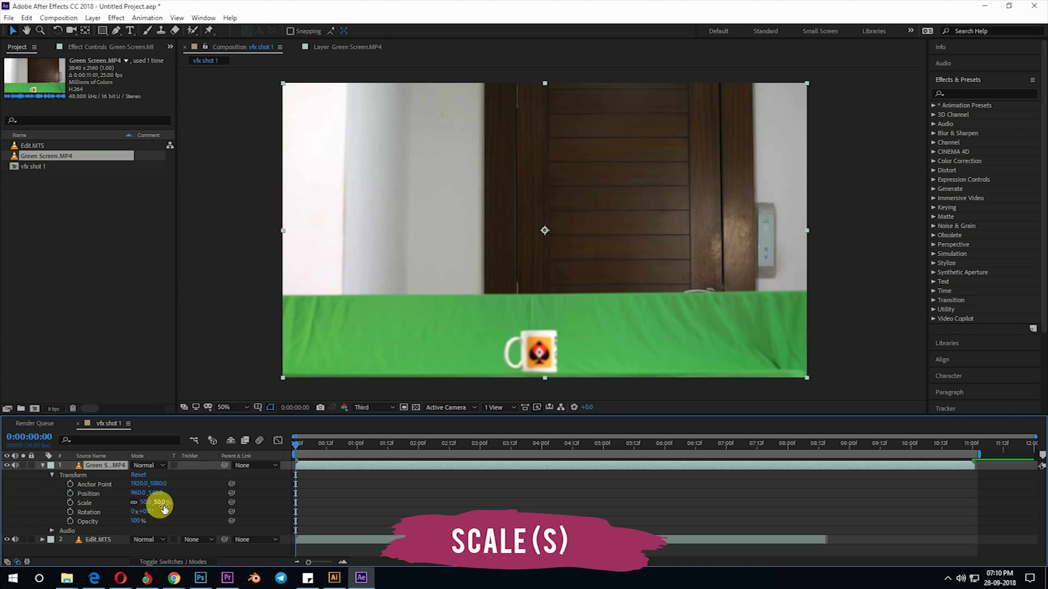
mouse_move(163, 505)
left_mouse_down()
mouse_move(147, 503)
mouse_move(165, 502)
left_mouse_up()
left_click_drag(634, 326, 627, 337)
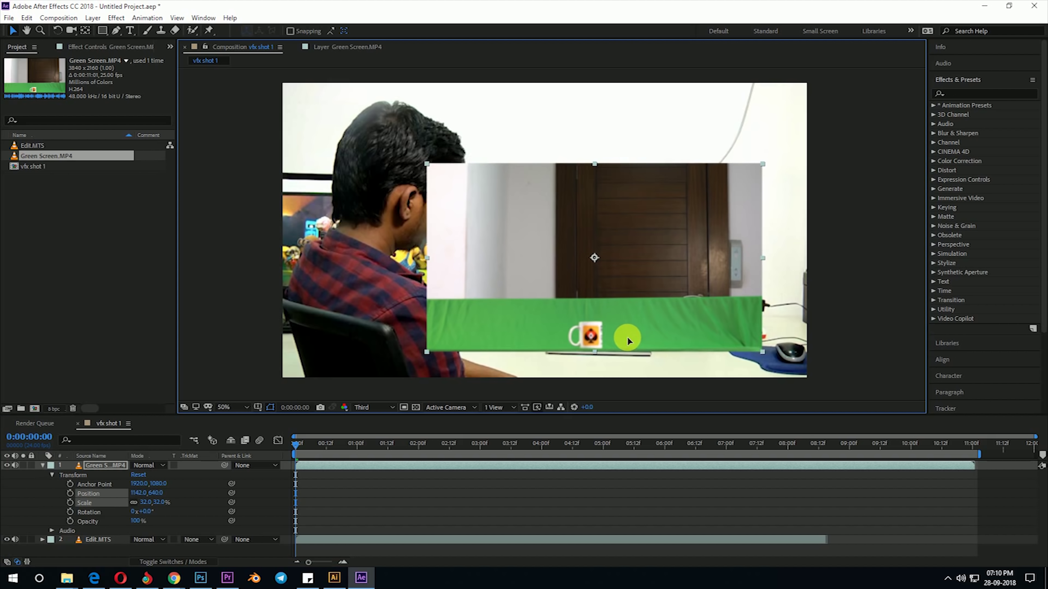
Lower the Green Screen.MP4 layer's opacity to 49% and align it over the monitor at about 1134, 646.
left_click_drag(688, 343, 700, 313)
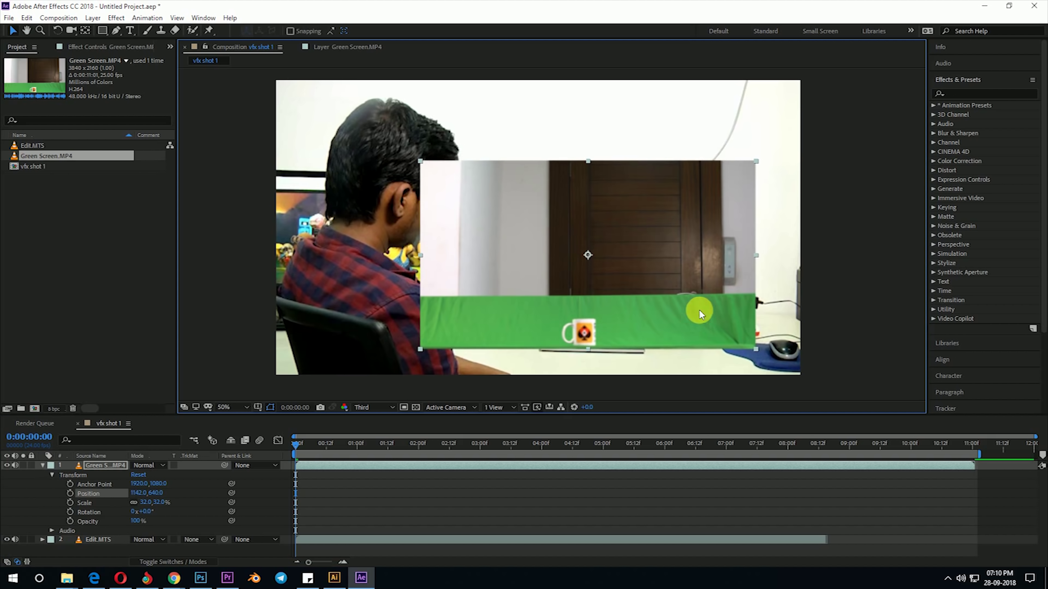
left_click_drag(669, 240, 674, 239)
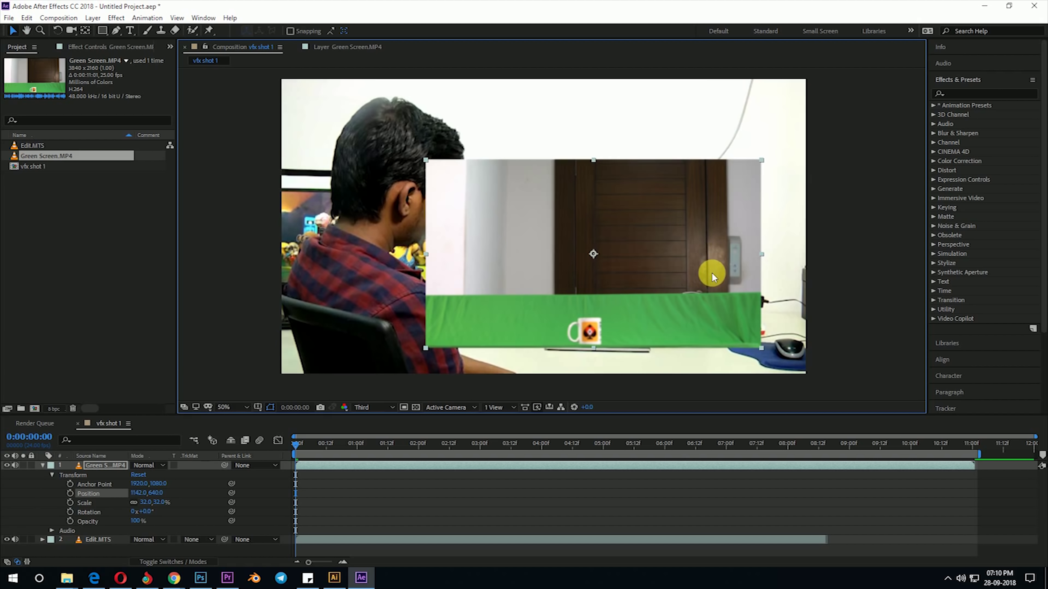
scroll(711, 278, "up", 1)
left_click_drag(711, 281, 657, 247)
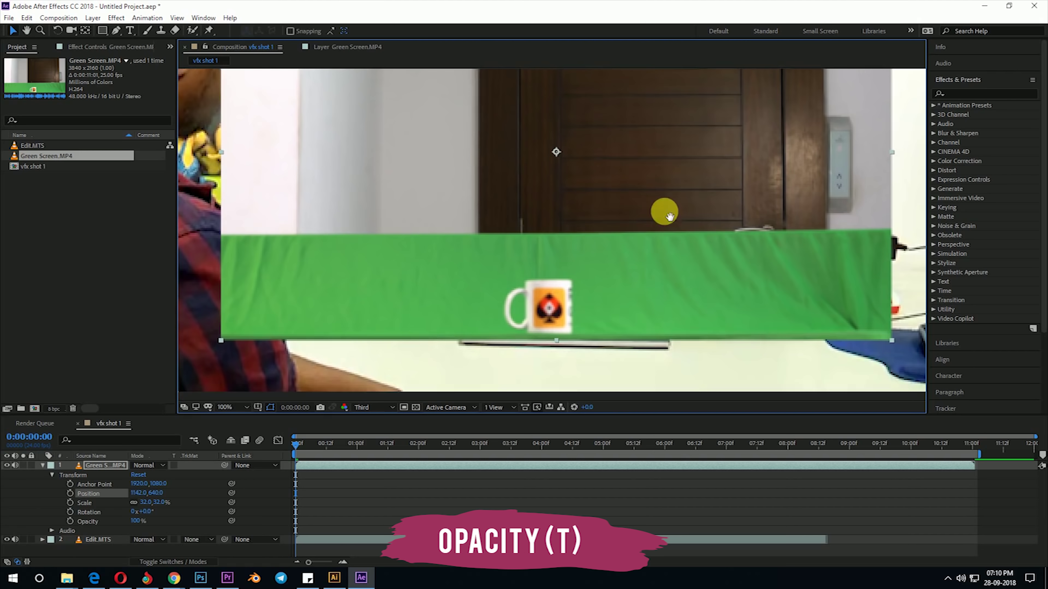
left_click_drag(669, 217, 664, 236)
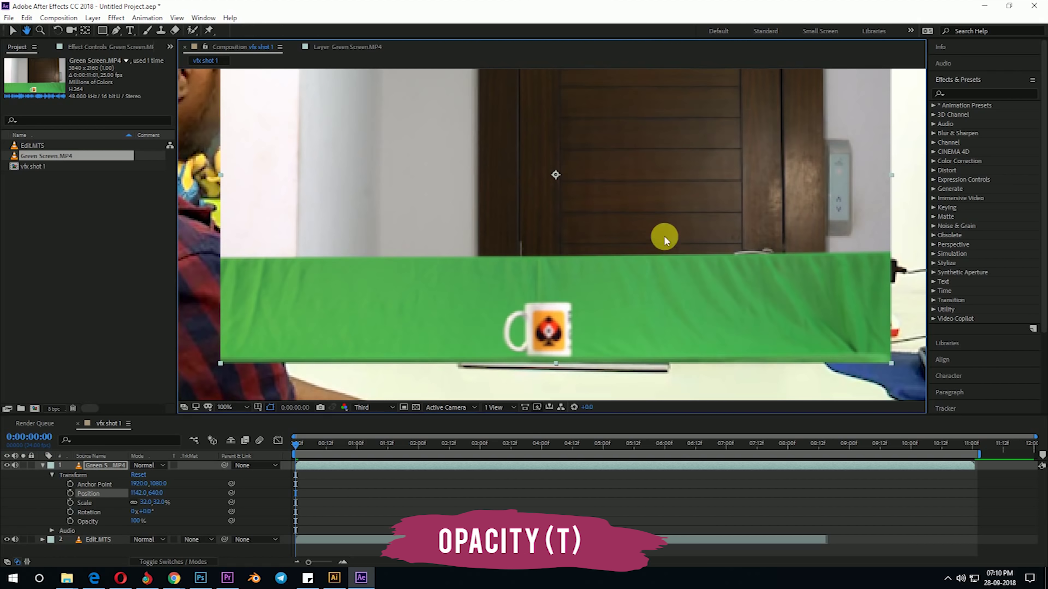
left_click(108, 474)
key("comma")
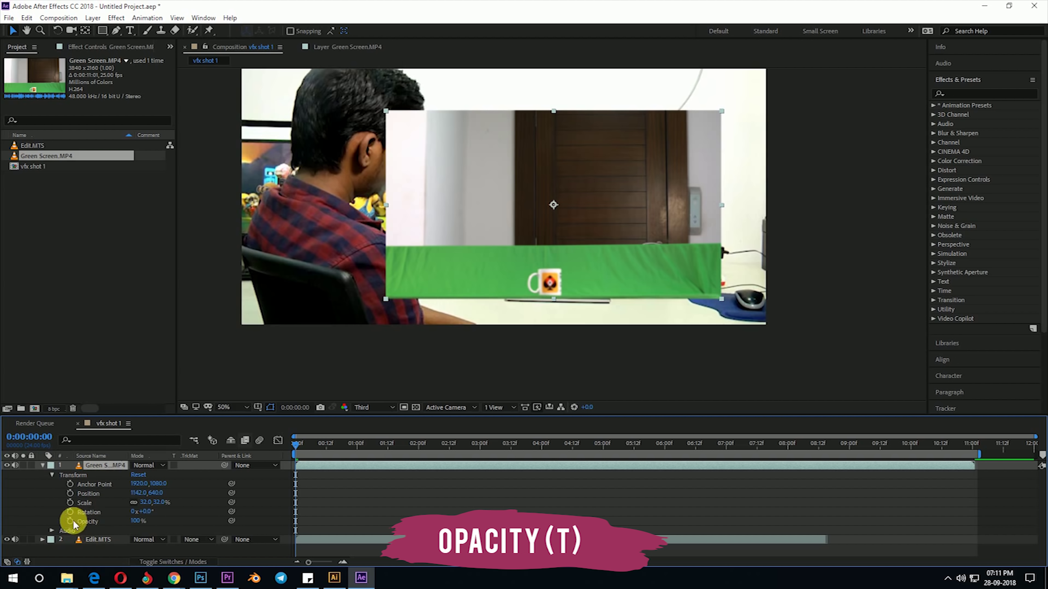
left_click_drag(139, 524, 118, 531)
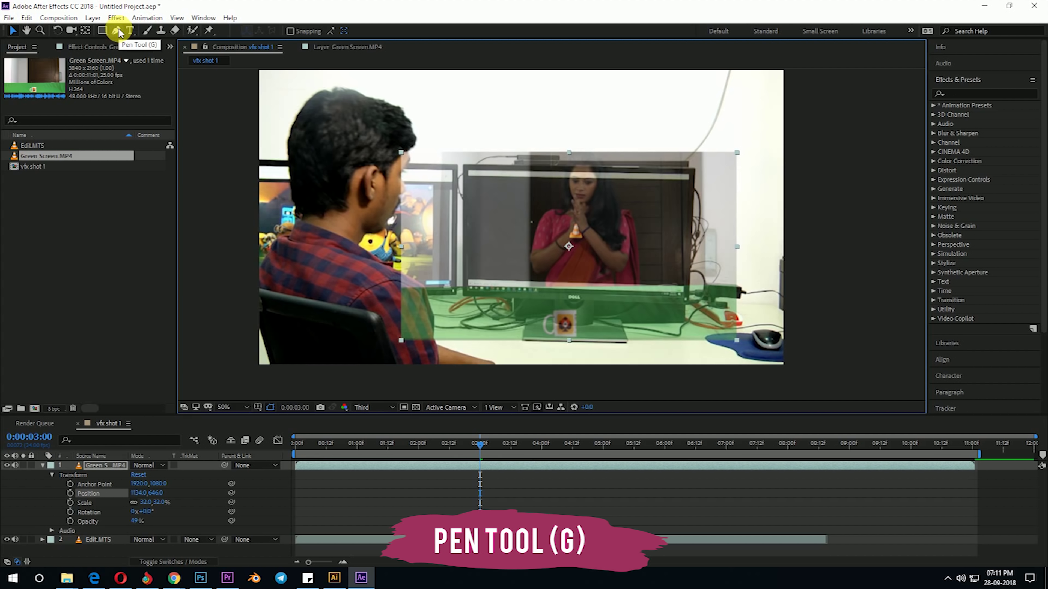
Start a Pen tool mask on the Green Screen.MP4 layer with two points at the upper corners of the monitor's display.
left_click(117, 29)
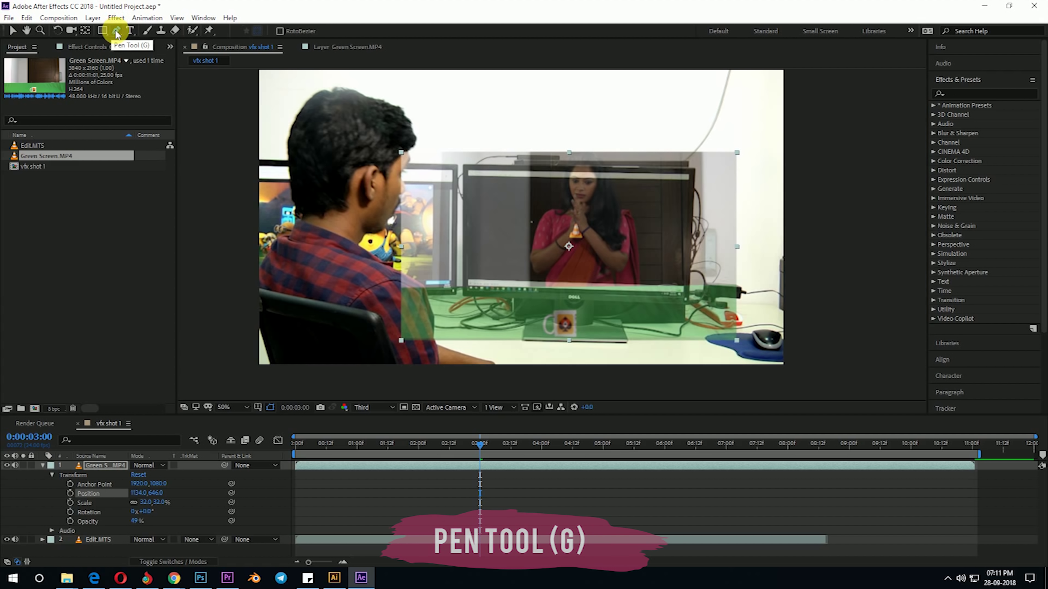
key("period")
left_click_drag(616, 208, 561, 211)
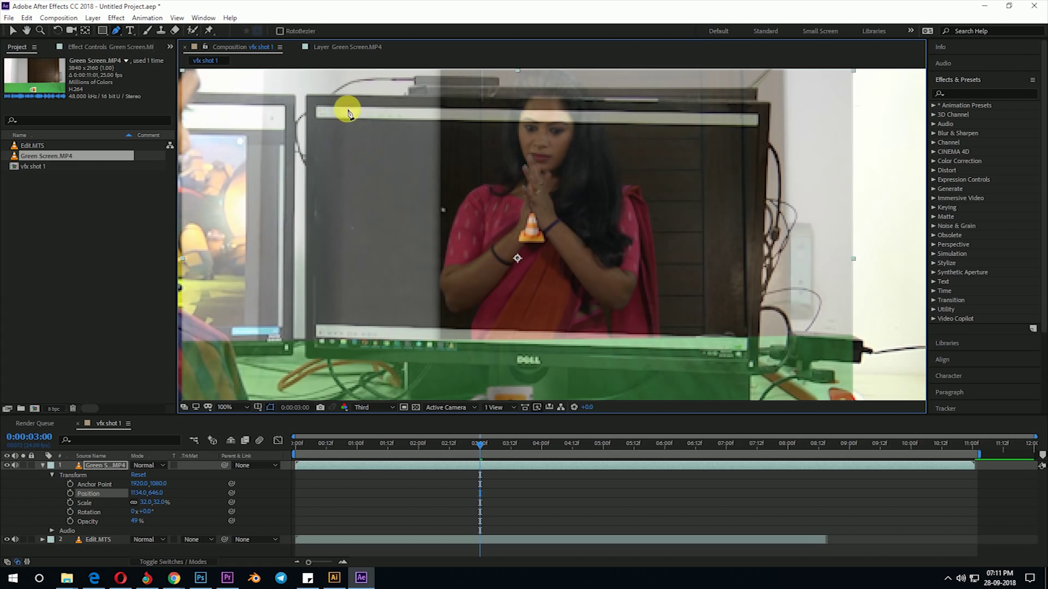
left_click(317, 117)
left_click(757, 126)
left_click(745, 339)
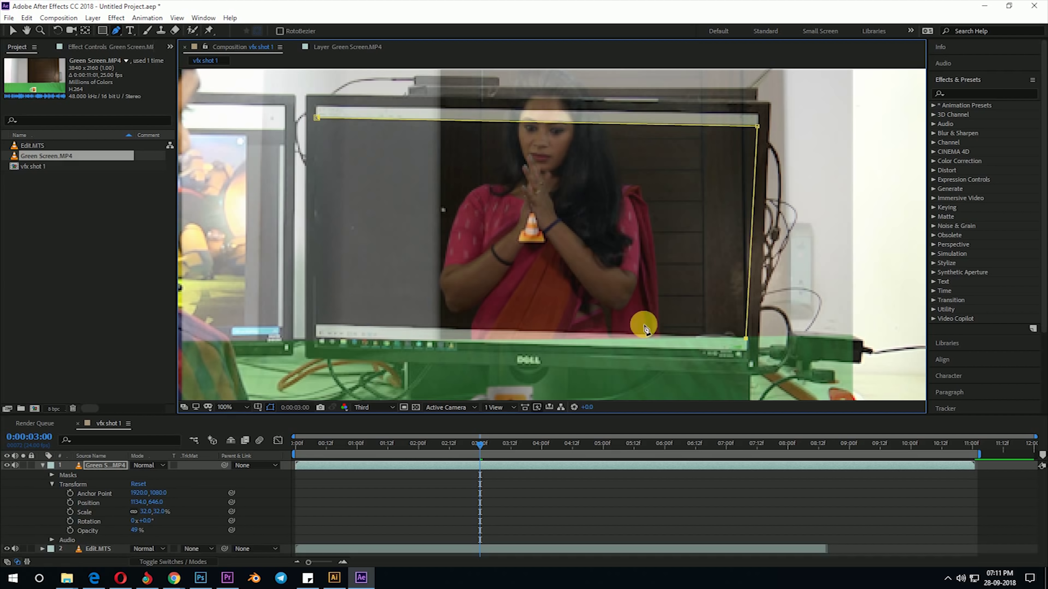
key("ctrl+z")
left_click(747, 339)
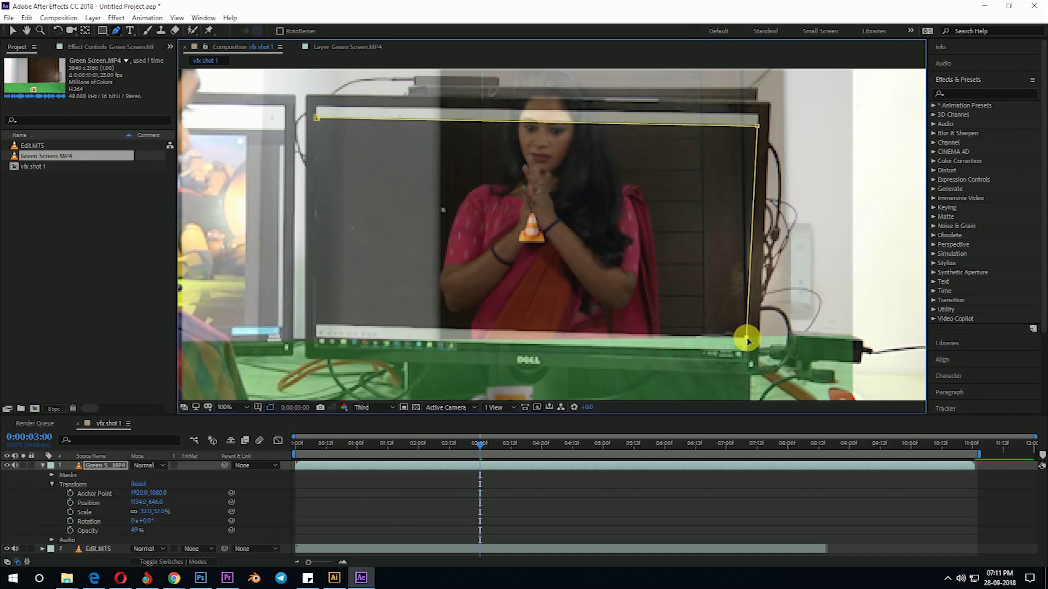
key("ctrl+z")
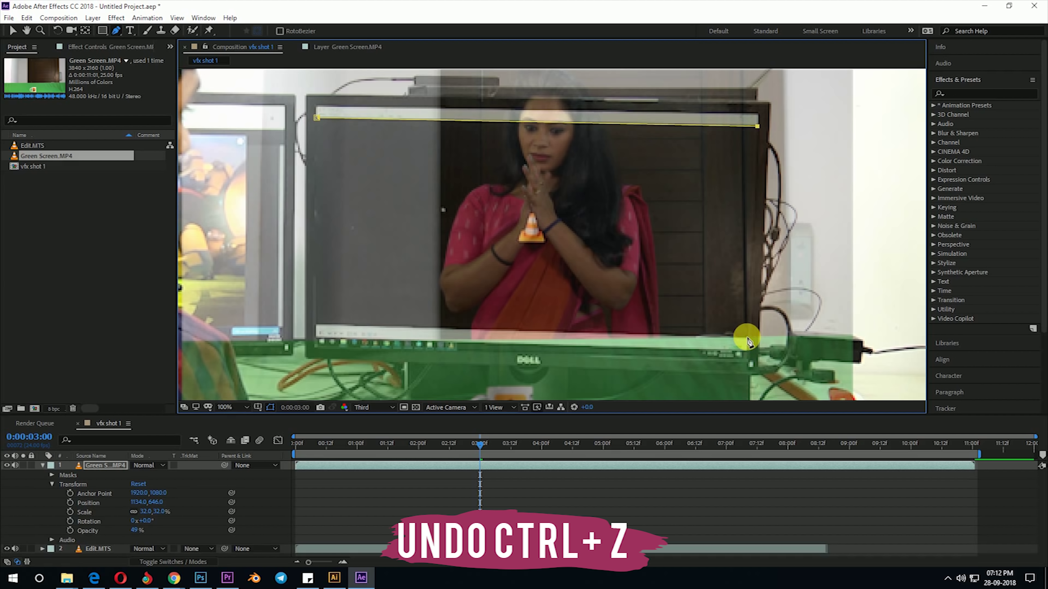
left_click(747, 338)
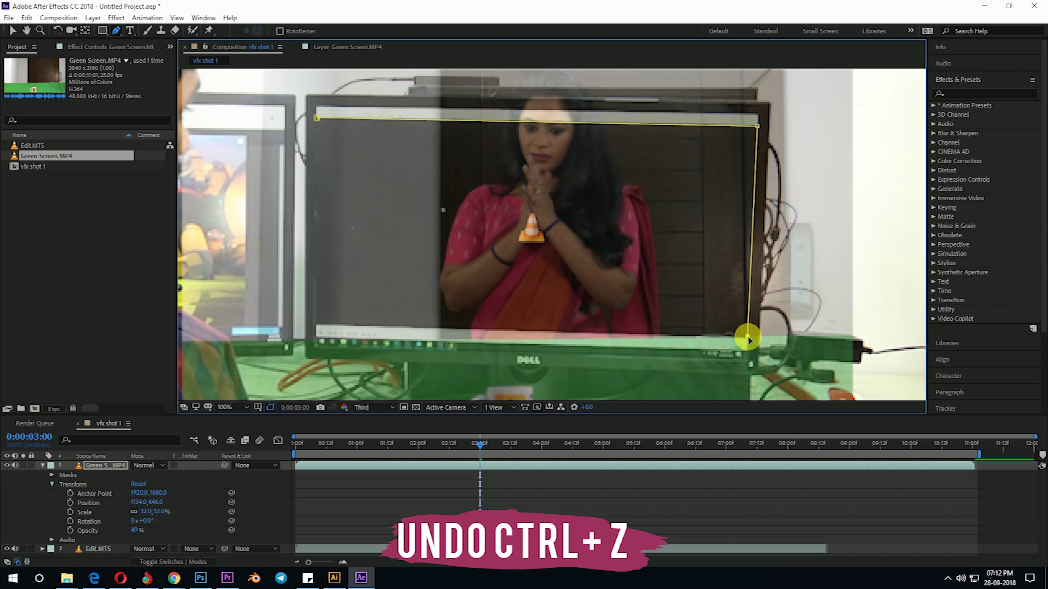
key("ctrl+z")
left_click(809, 315)
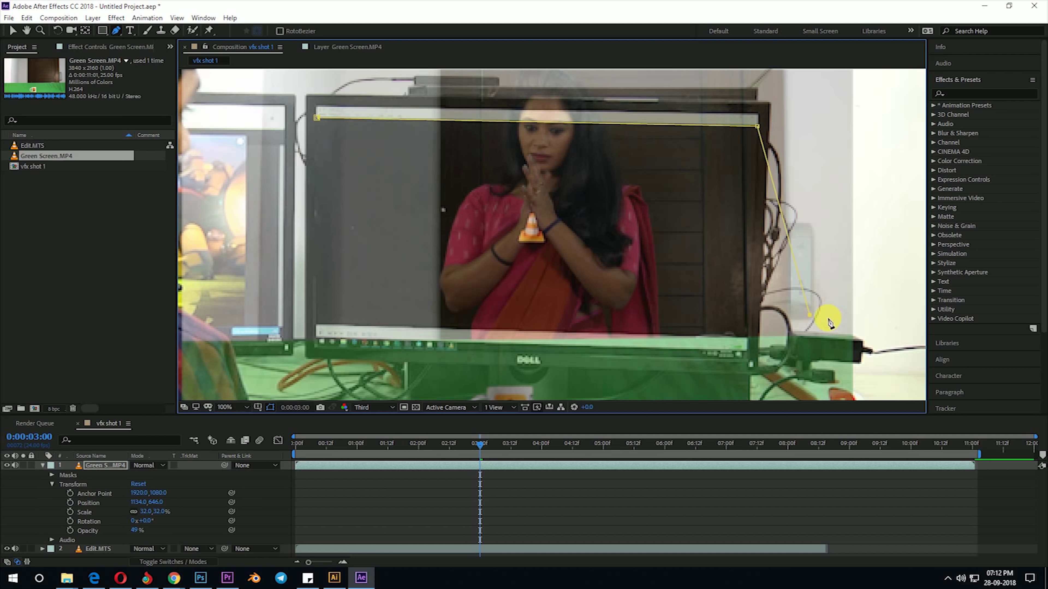
key("ctrl+z")
Add the two lower corners of the monitor's display to the mask, close it, and nudge its upper-left point into the corner.
left_click(747, 337)
left_click(315, 326)
left_click(317, 118)
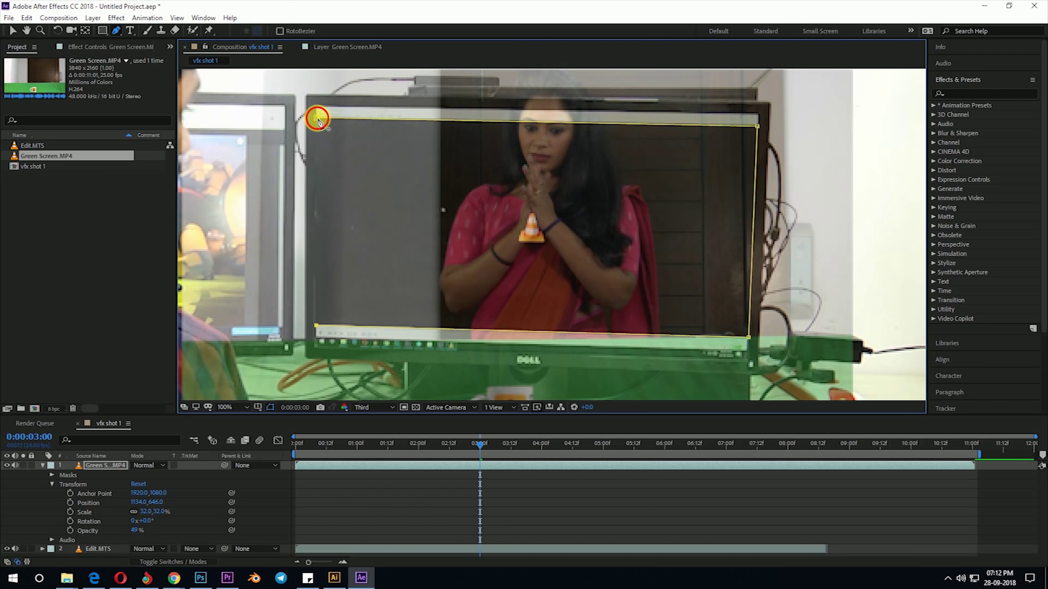
left_click(317, 119)
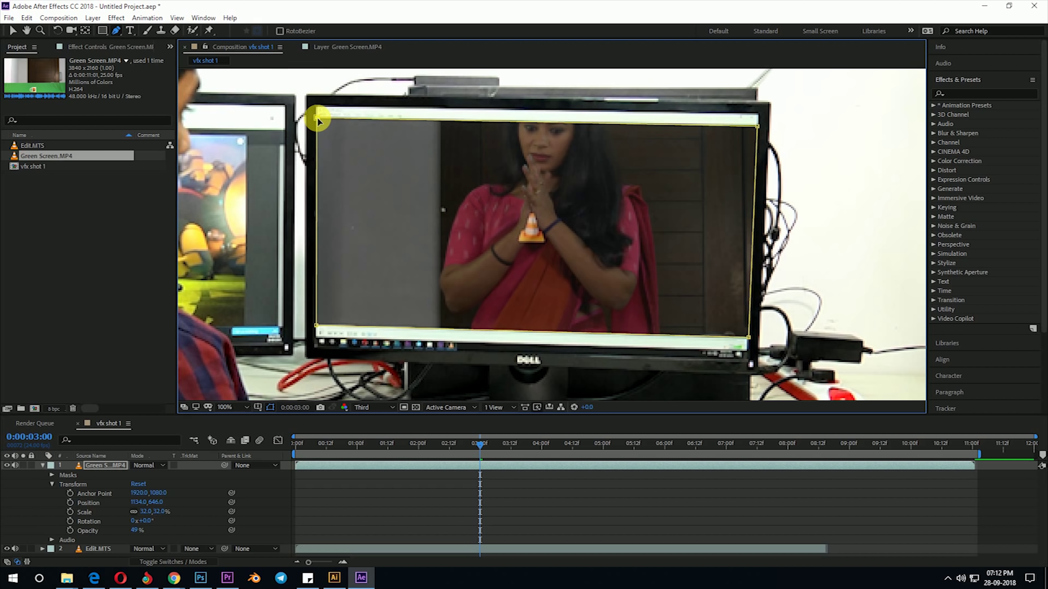
left_click_drag(316, 119, 319, 119)
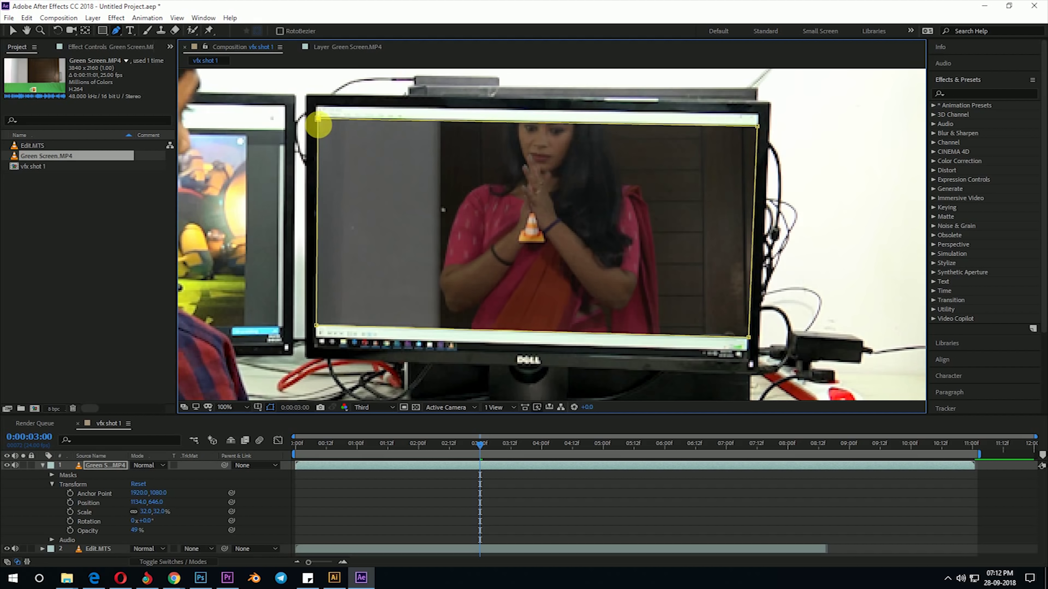
Extend the mask's two lower corners down below the monitor so it takes in the green cloth and the mug.
left_click(111, 466)
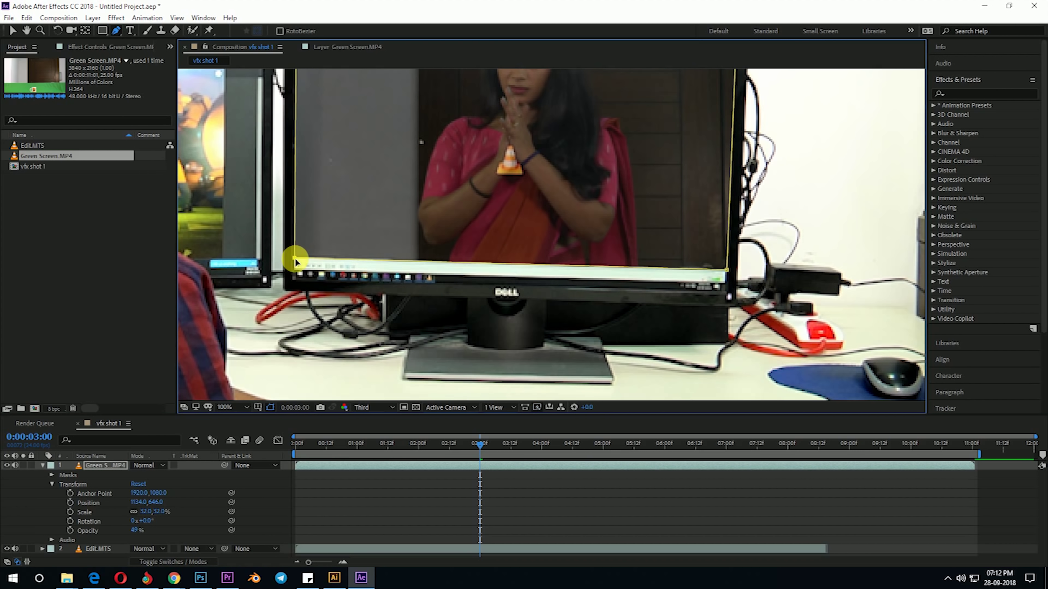
left_click_drag(295, 261, 294, 400)
left_click_drag(729, 253, 718, 379)
left_click(97, 464)
left_click_drag(566, 189, 567, 213)
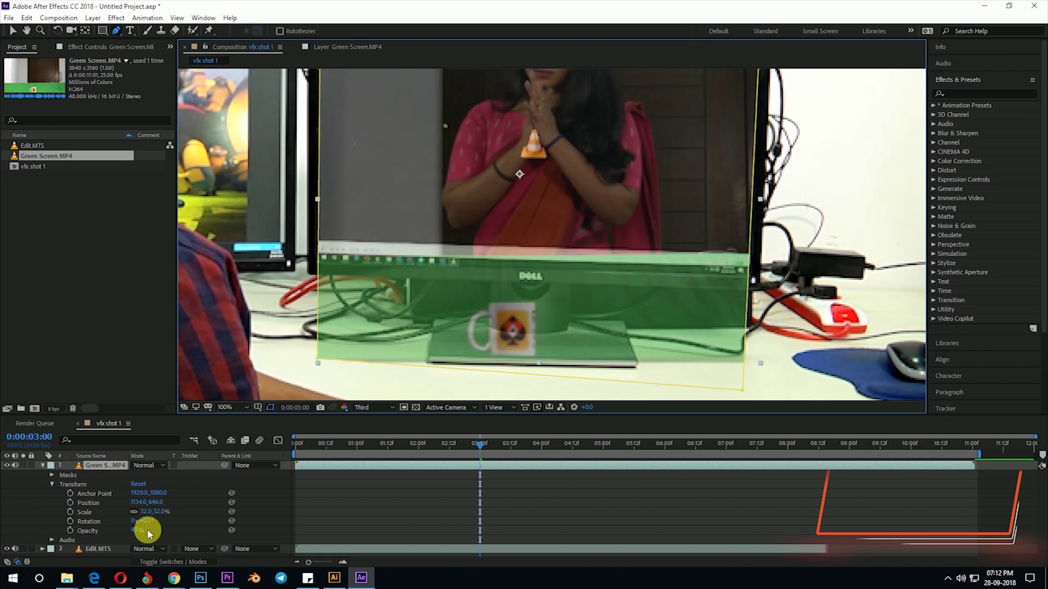
Set the Green Screen.MP4 layer's opacity to 100% and switch to the Selection tool.
left_click_drag(140, 530, 468, 529)
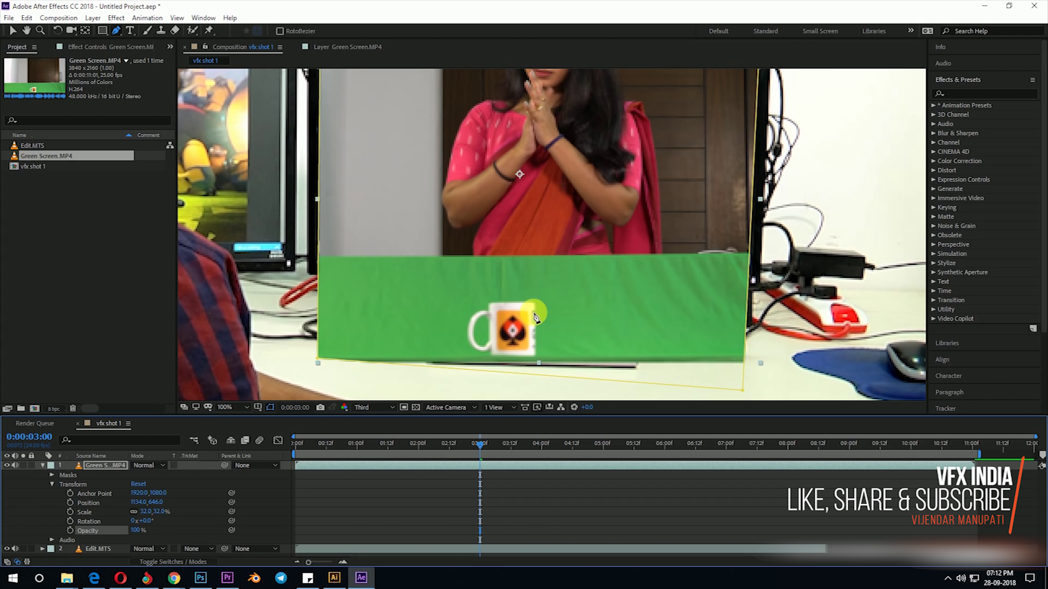
left_click(12, 31)
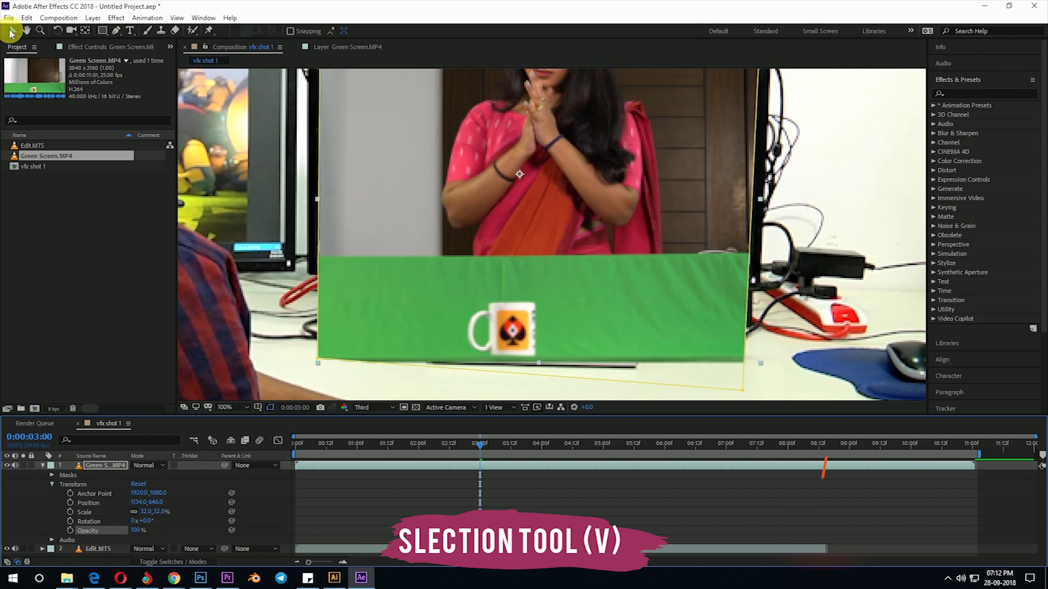
scroll(551, 234, "down", 2)
left_click_drag(577, 225, 570, 229)
key("ctrl+z")
Apply the Keylight (1.2) effect to the Green Screen.MP4 layer and sample the green cloth as its Screen Colour.
left_click(88, 464)
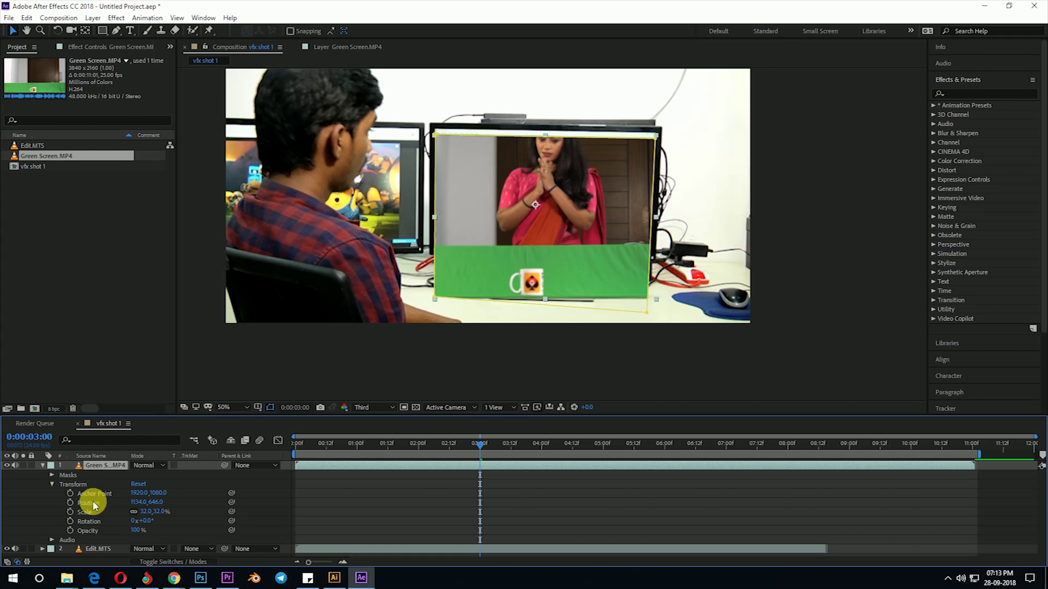
left_click(116, 17)
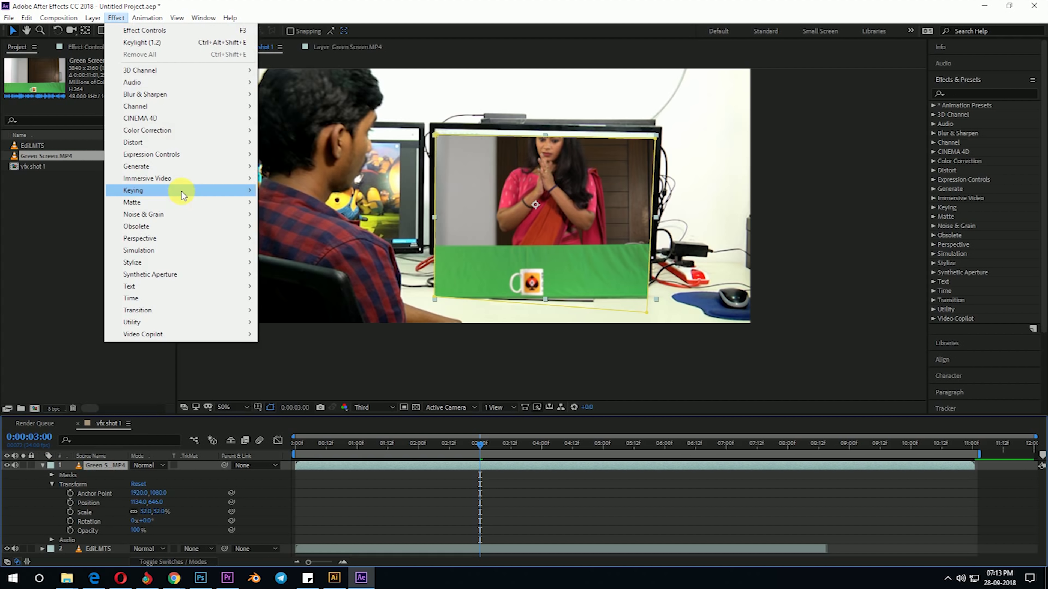
mouse_move(244, 190)
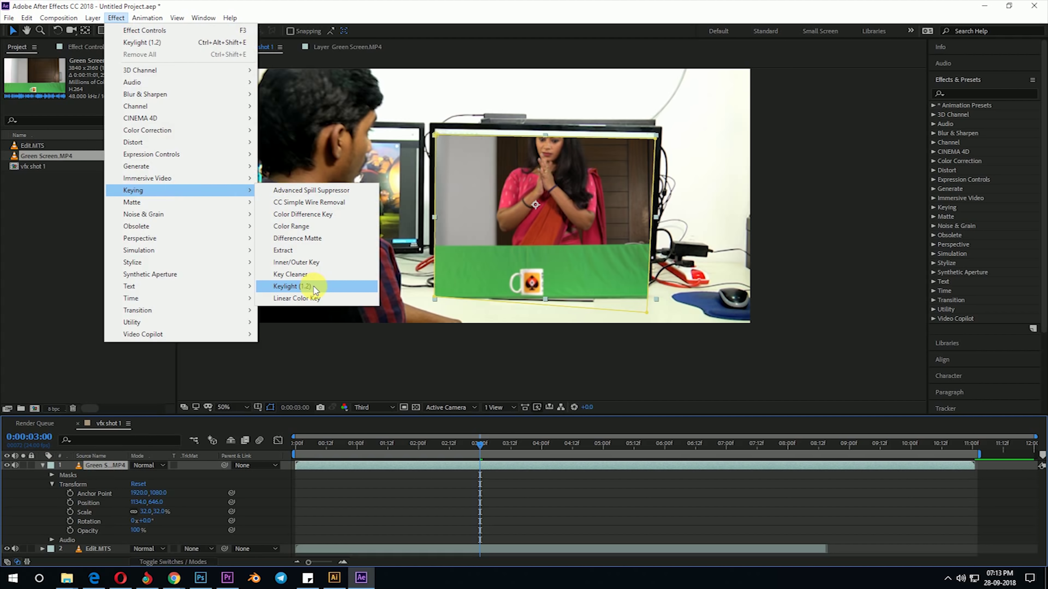
left_click(313, 287)
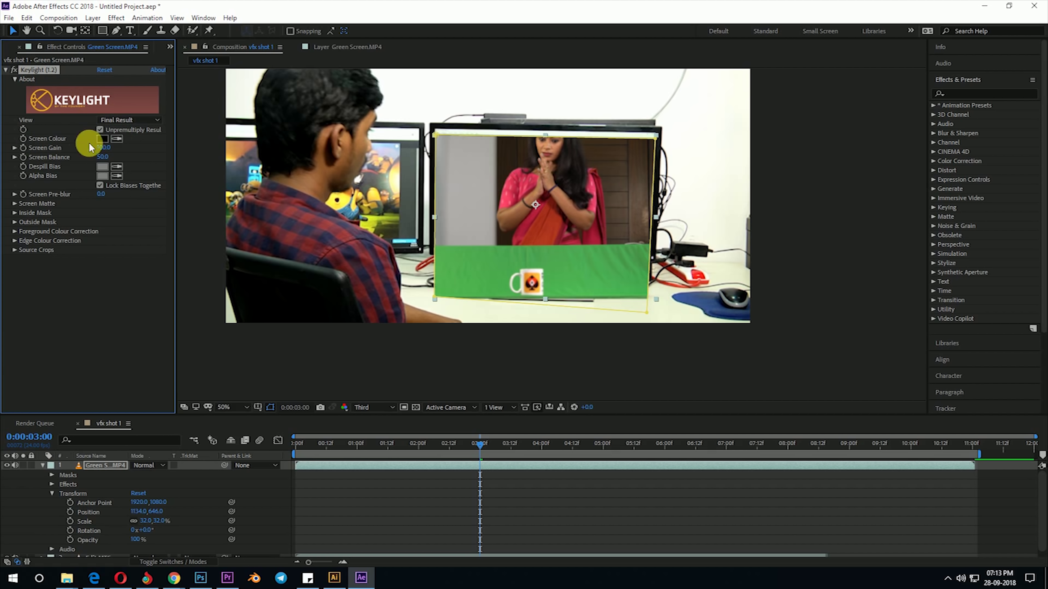
left_click(114, 139)
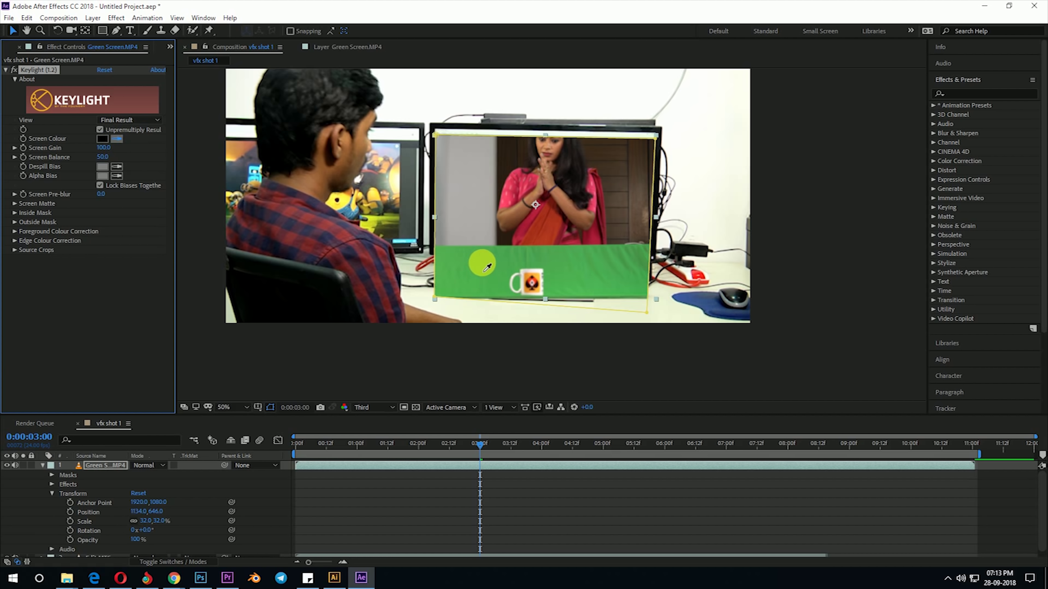
left_click(483, 263)
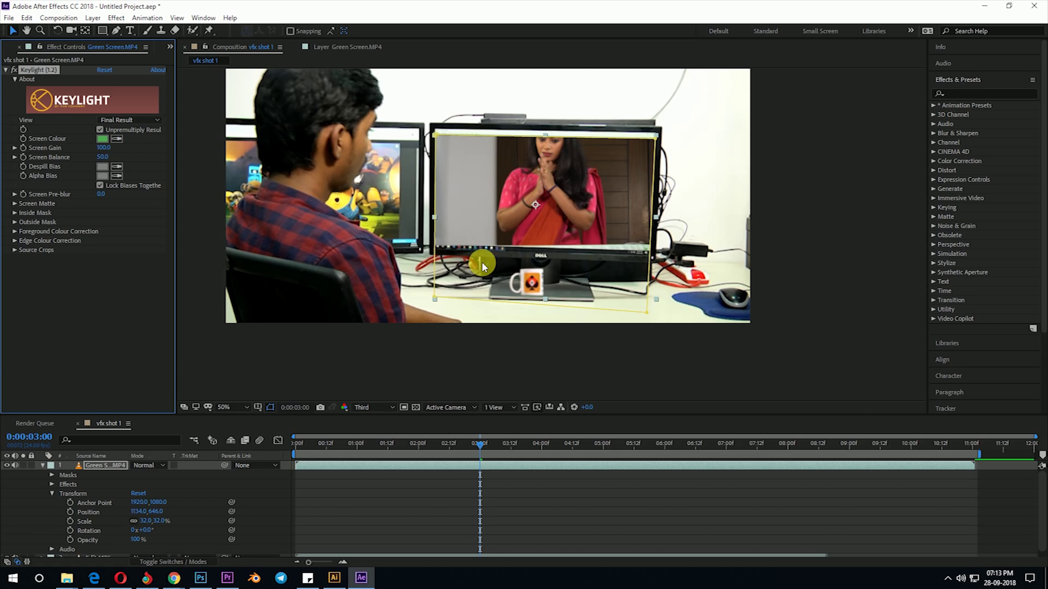
Set the Keylight view to Screen Matte and inspect the matte around the green cloth, the mug and the woman.
left_click(131, 120)
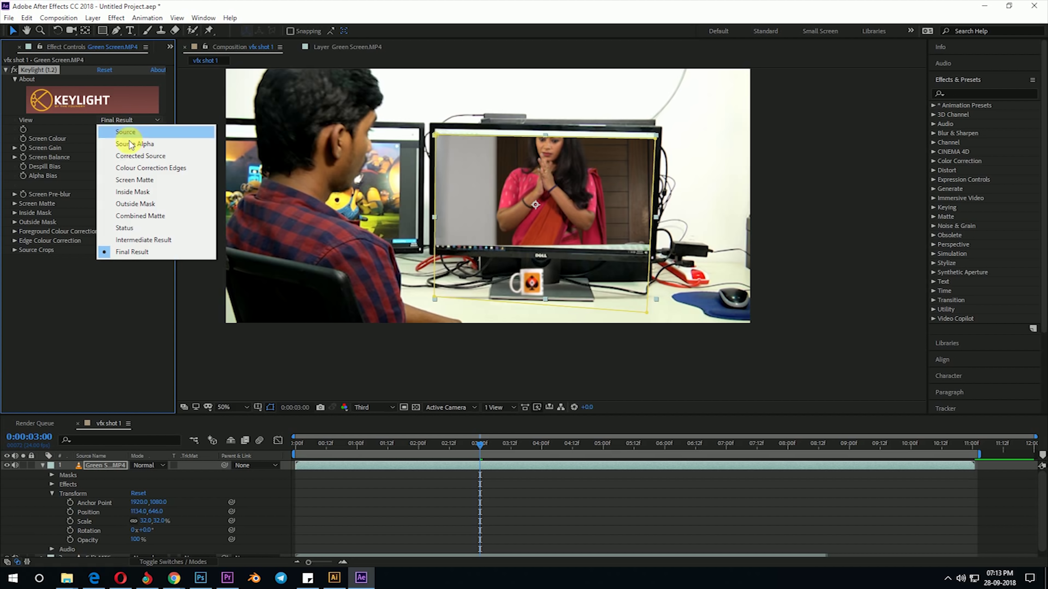
left_click(149, 183)
key("slash")
left_click_drag(582, 301, 578, 301)
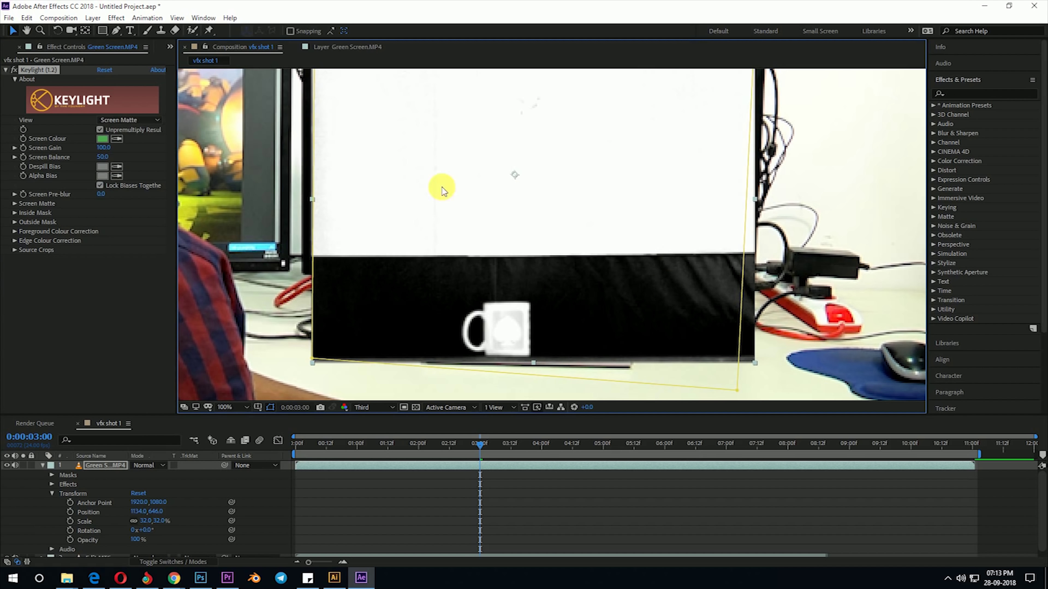
left_click_drag(695, 187, 677, 207)
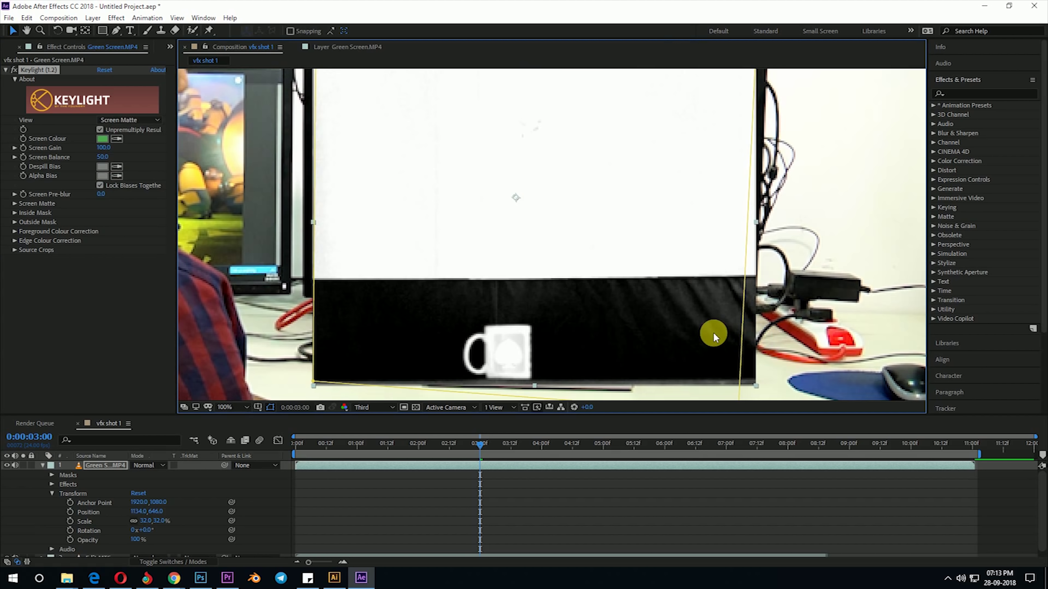
left_click_drag(619, 151, 622, 177)
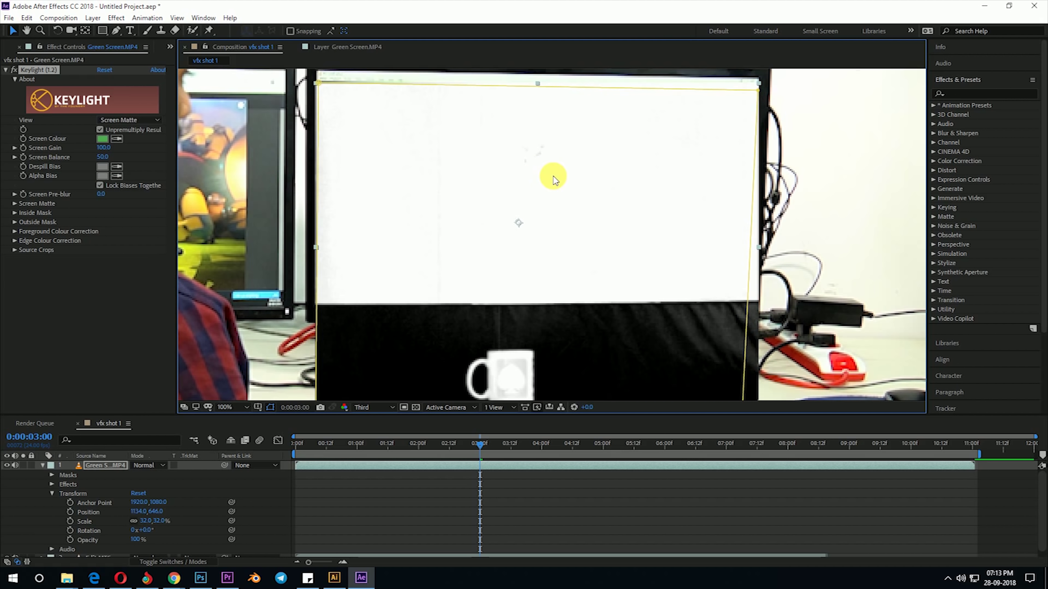
left_click_drag(566, 212, 560, 208)
In Keylight's Screen Matte settings, set Clip Black to 23 and Clip White to 64.
left_click(15, 204)
left_click(15, 204)
left_click(14, 204)
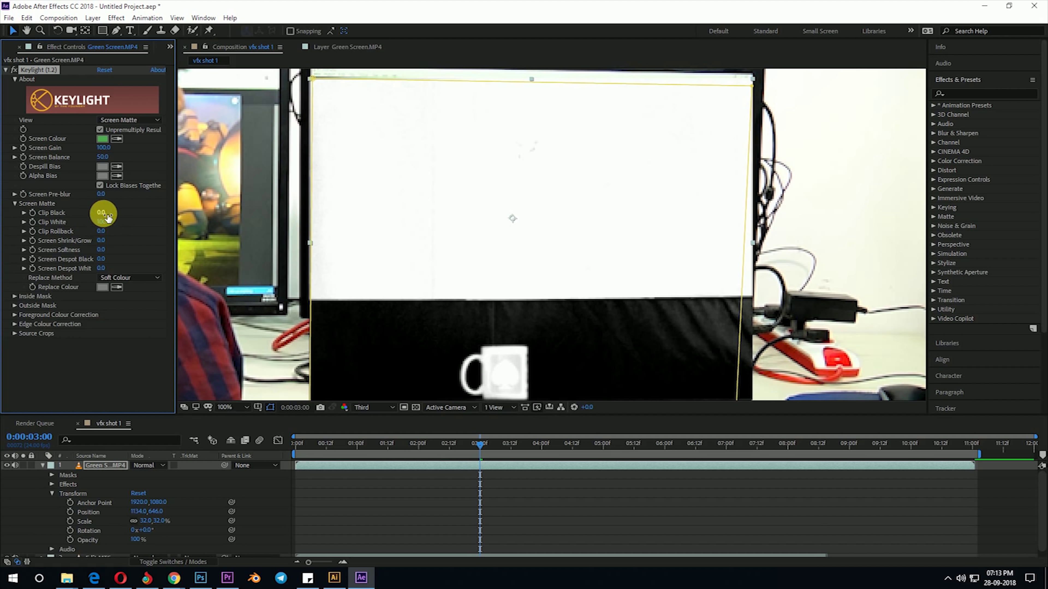
left_click_drag(110, 214, 116, 216)
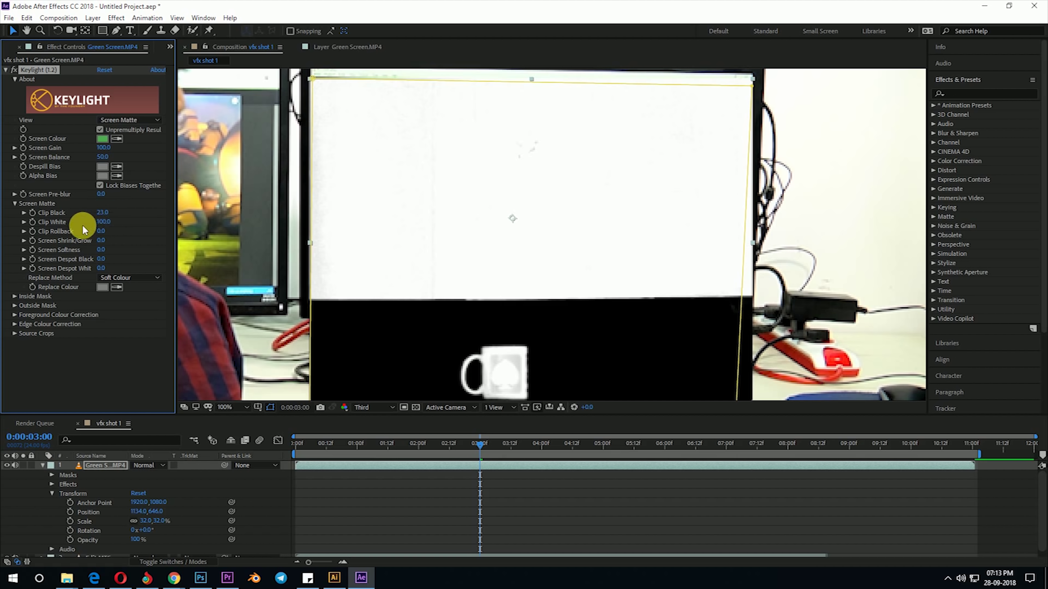
left_click_drag(472, 197, 474, 204)
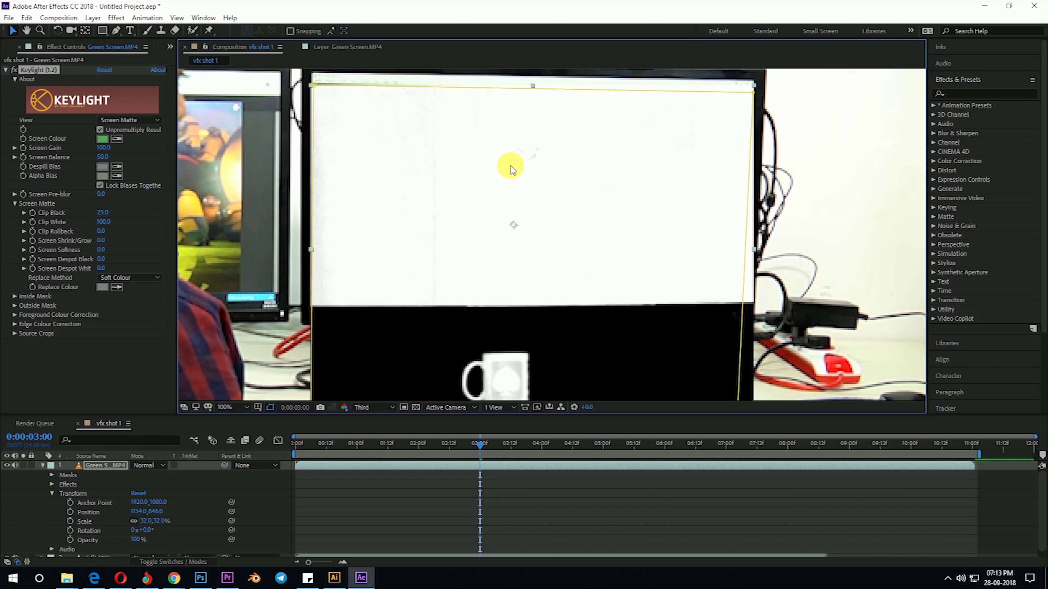
left_click_drag(106, 224, 91, 229)
Return the Keylight view to Final Result and set the composition preview resolution to Full.
left_click(130, 120)
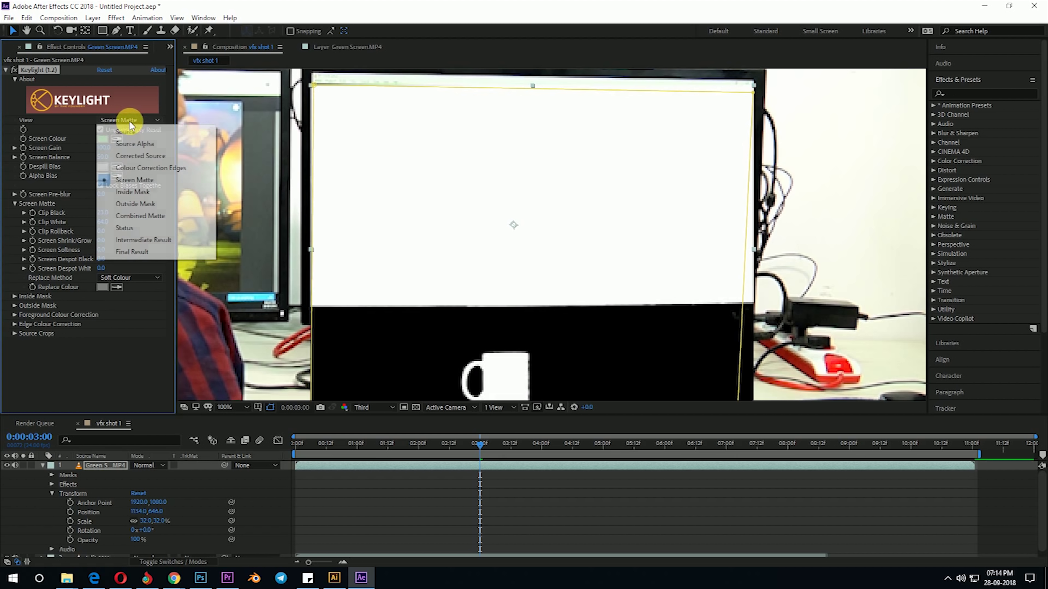
left_click(144, 253)
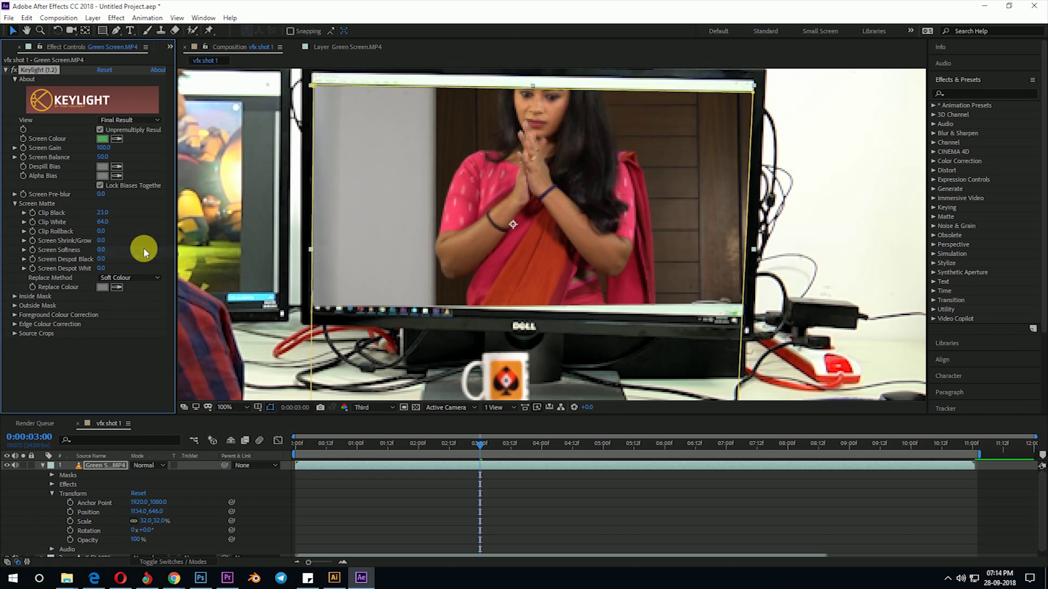
scroll(625, 286, "down", 5)
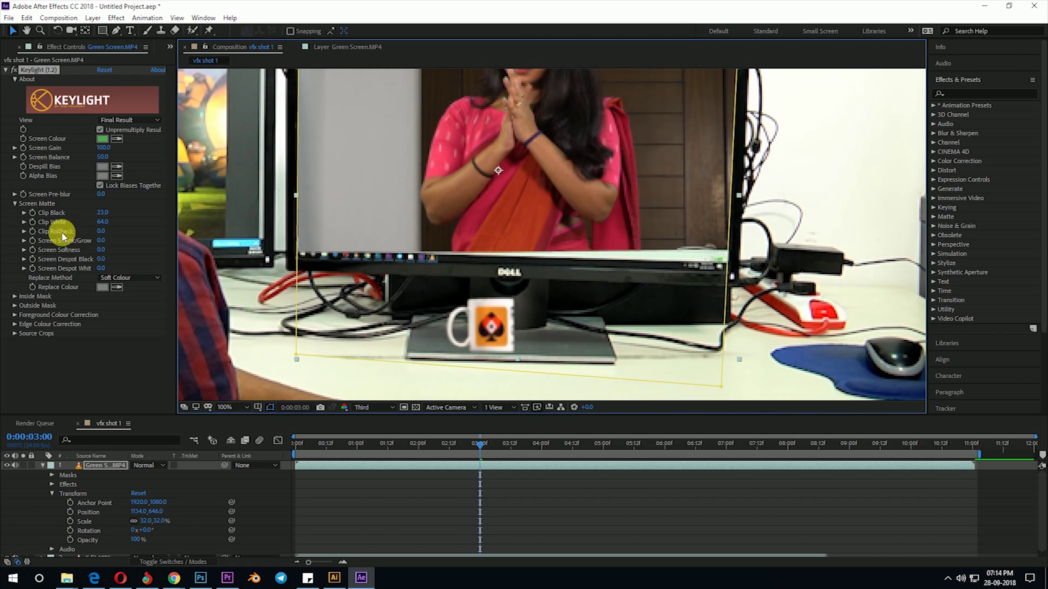
left_click(371, 407)
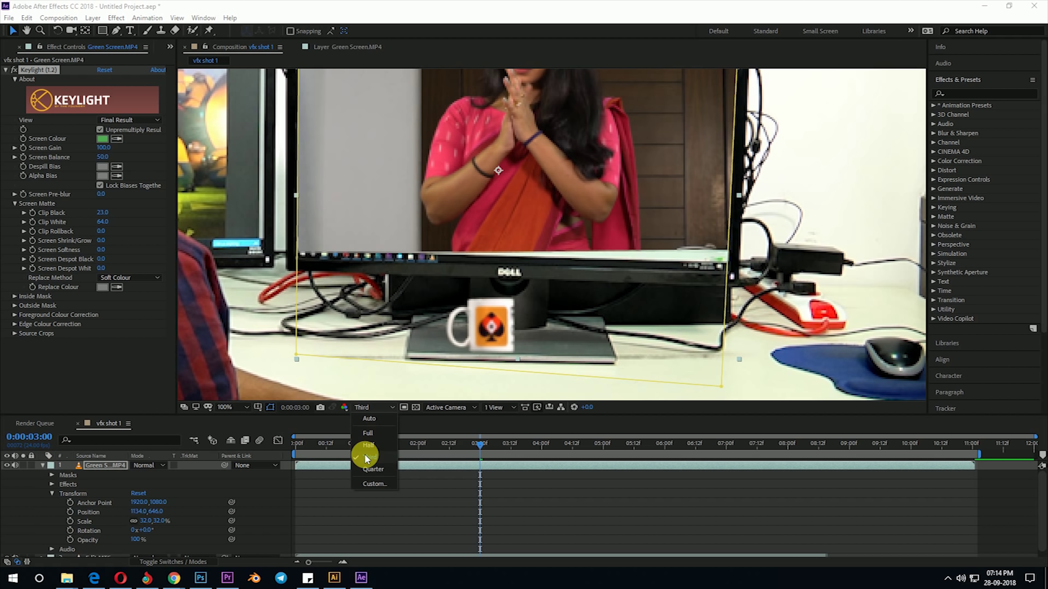
left_click(375, 437)
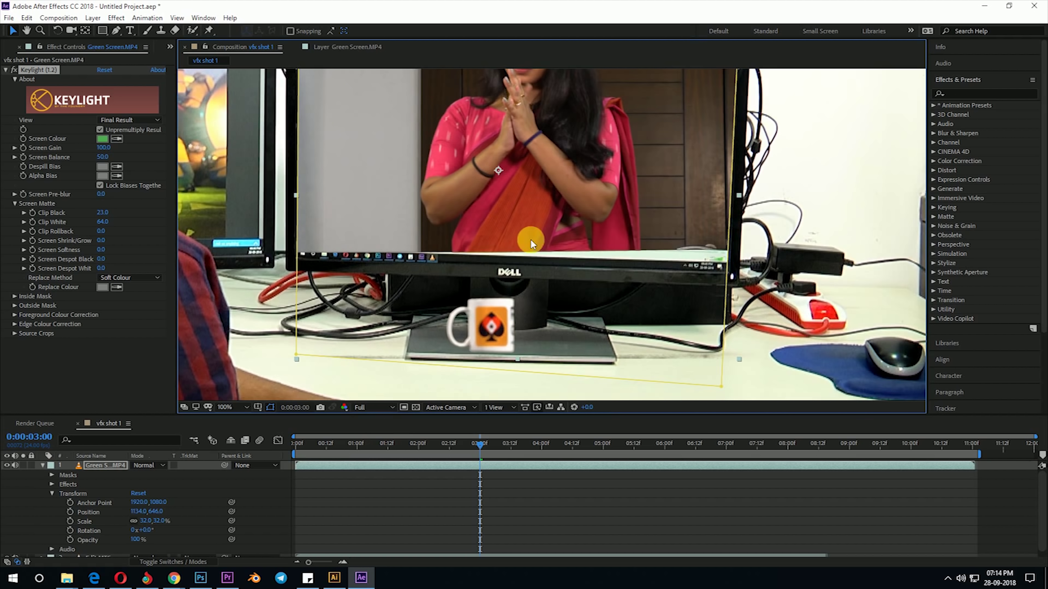
left_click_drag(528, 239, 538, 253)
left_click_drag(568, 197, 565, 256)
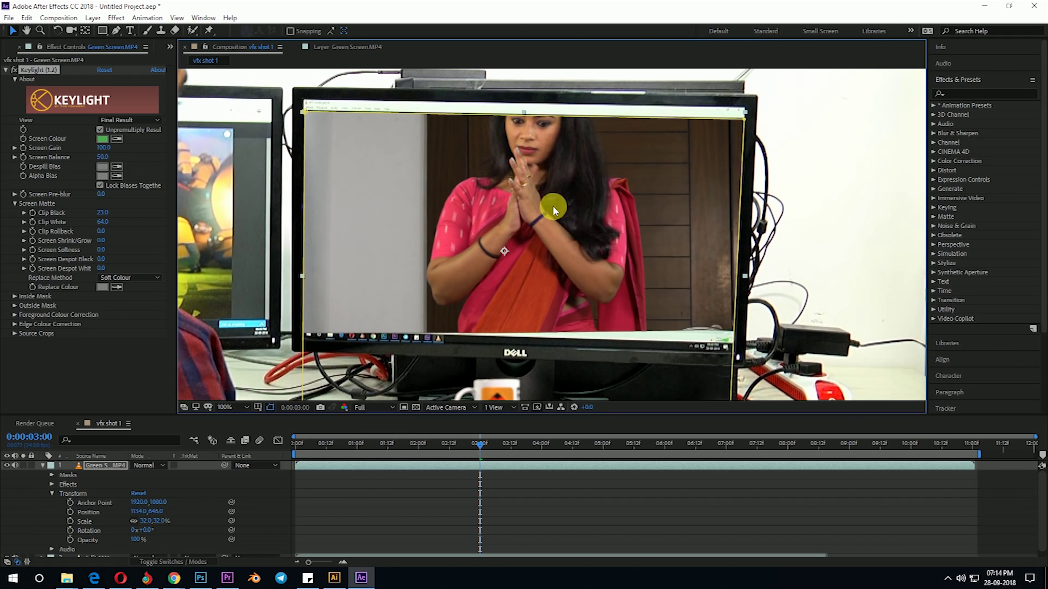
Switch the composition preview to Quarter resolution for comparison and return it to Full.
left_click(374, 408)
left_click(374, 468)
left_click(375, 407)
left_click(371, 435)
scroll(524, 254, "down", 3)
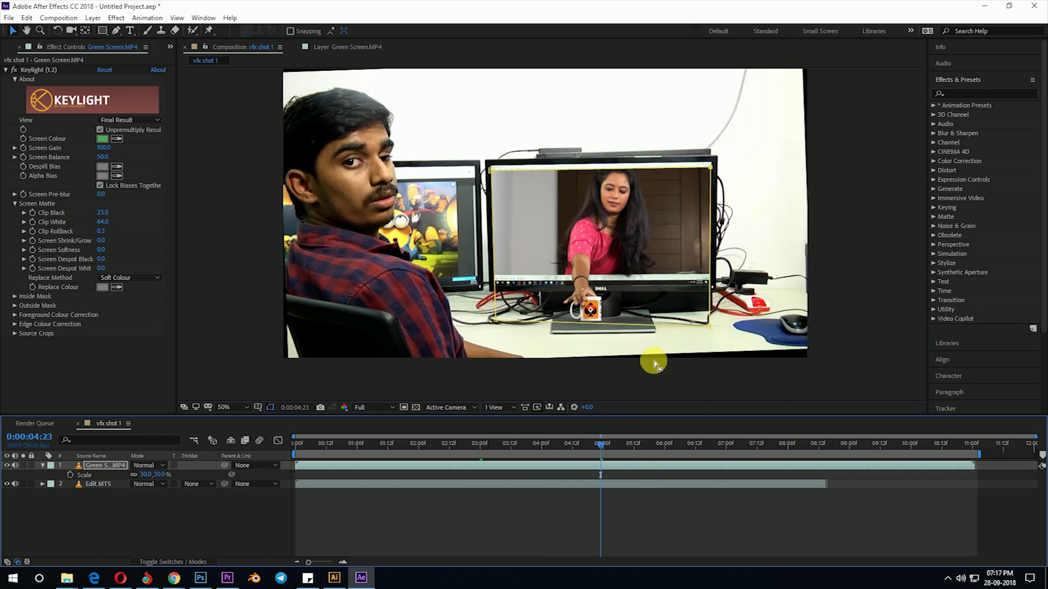
scroll(654, 363, "up", 2)
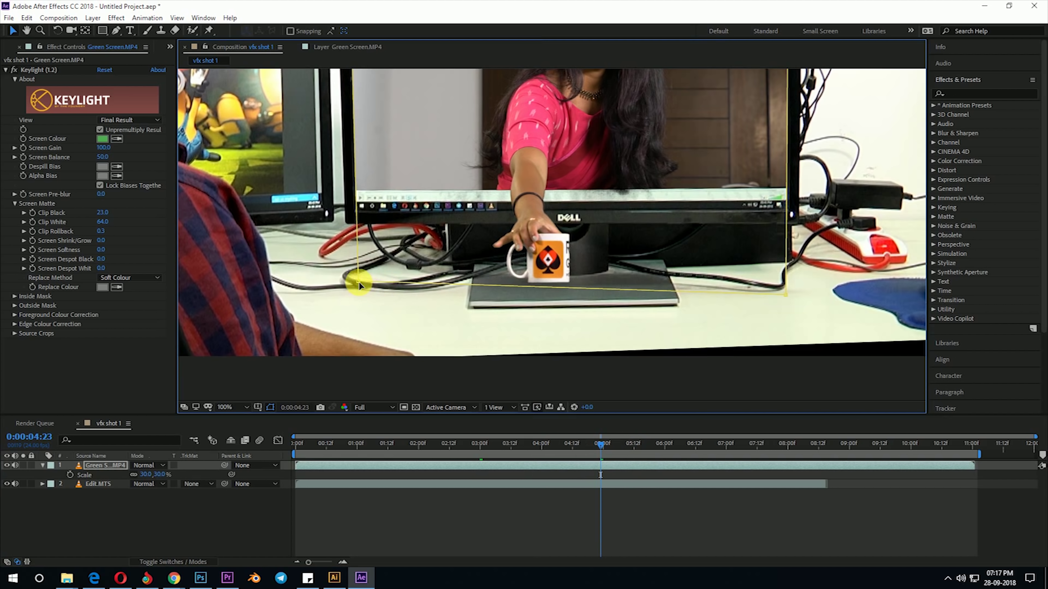
Move the green-screen layer's lower-left mask corner slightly down and duplicate the layer.
left_click_drag(359, 285, 360, 290)
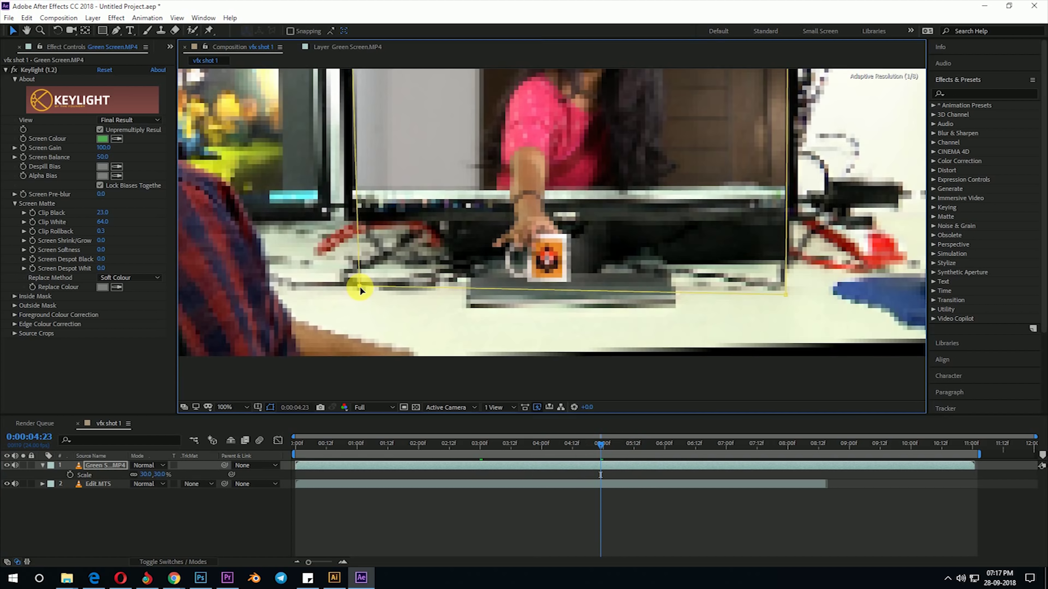
left_click(108, 465)
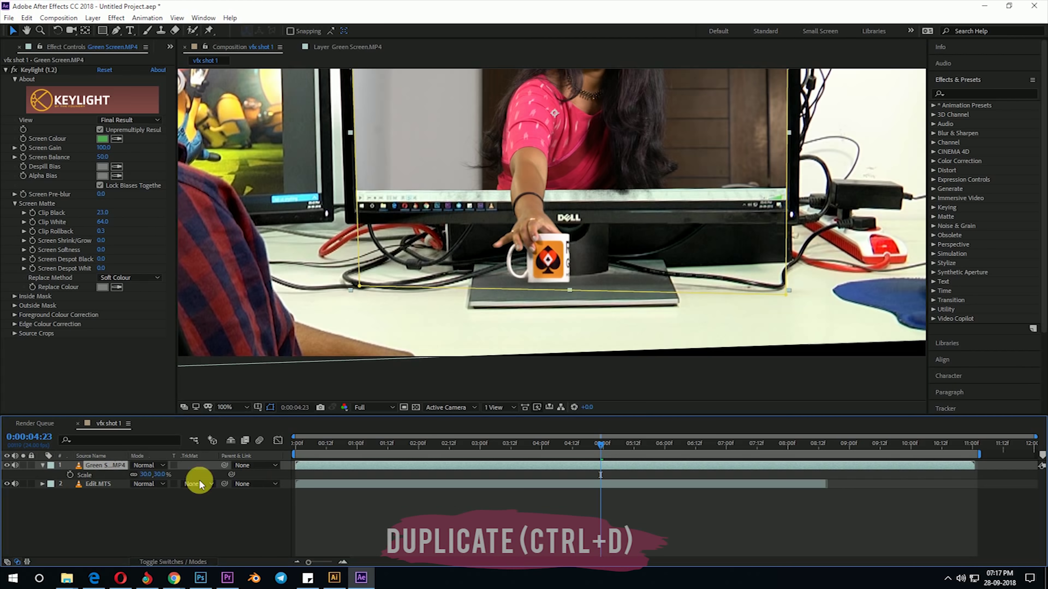
key("ctrl+d")
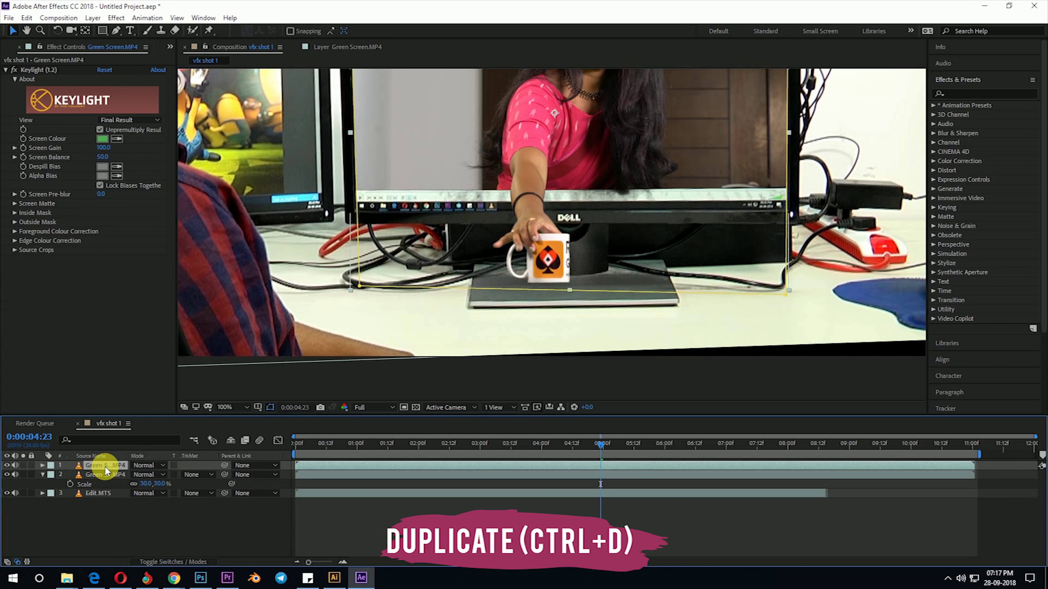
key("ctrl+z")
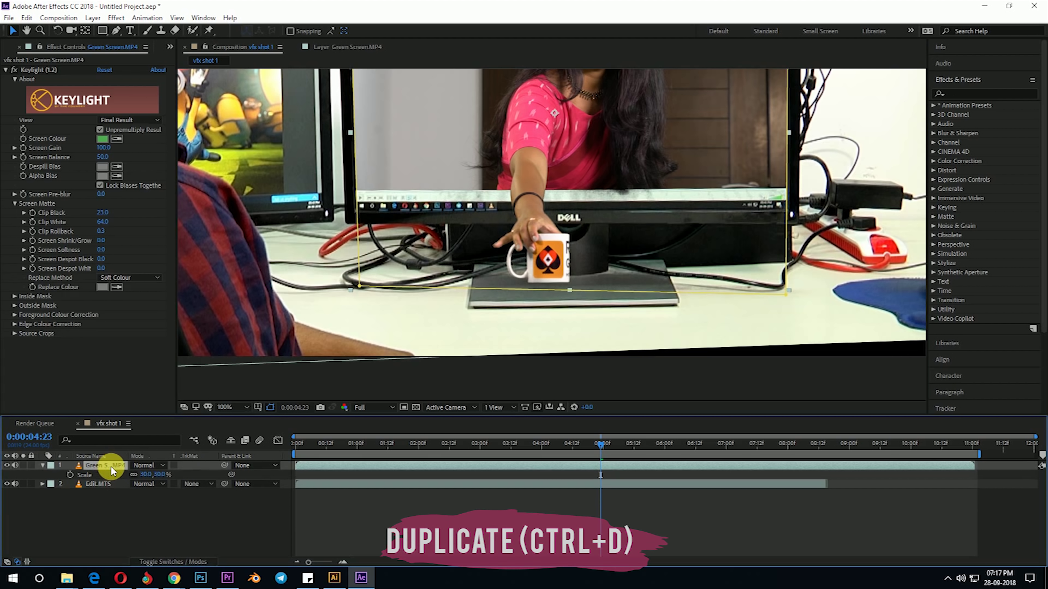
key("ctrl+d")
key("ctrl+z")
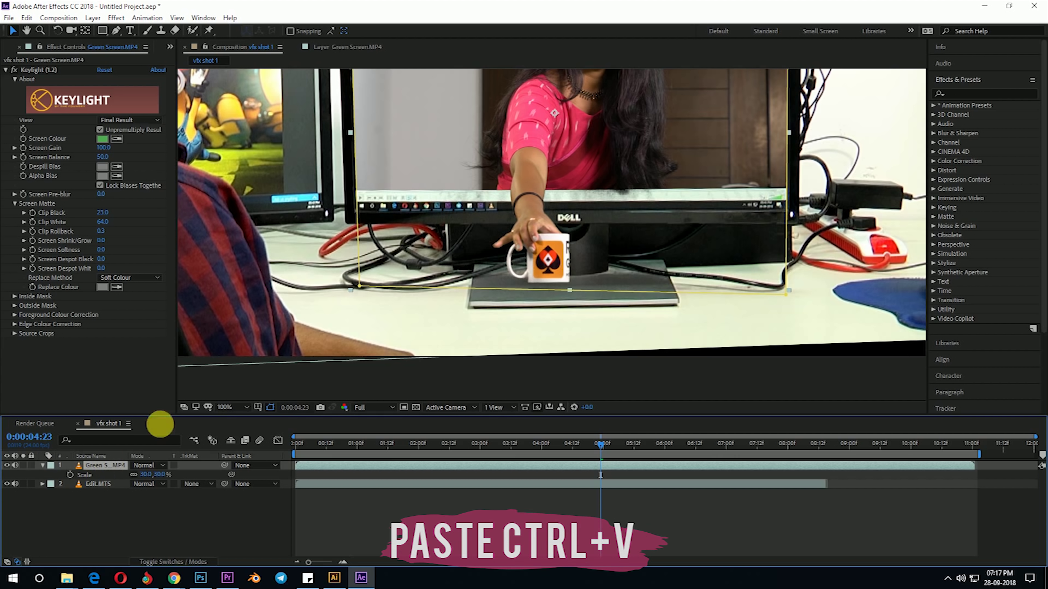
left_click(26, 18)
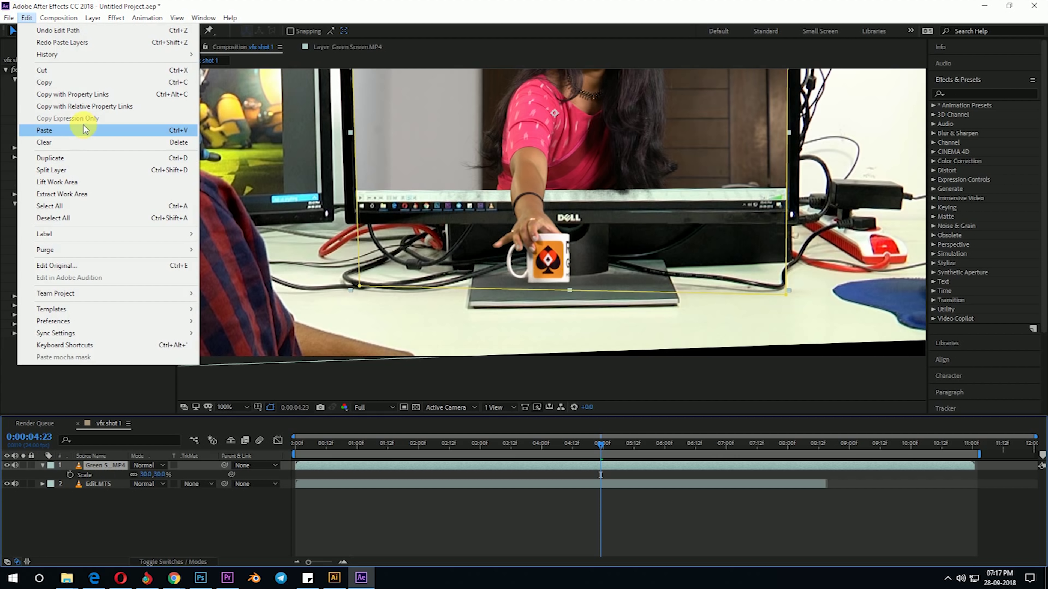
left_click(101, 160)
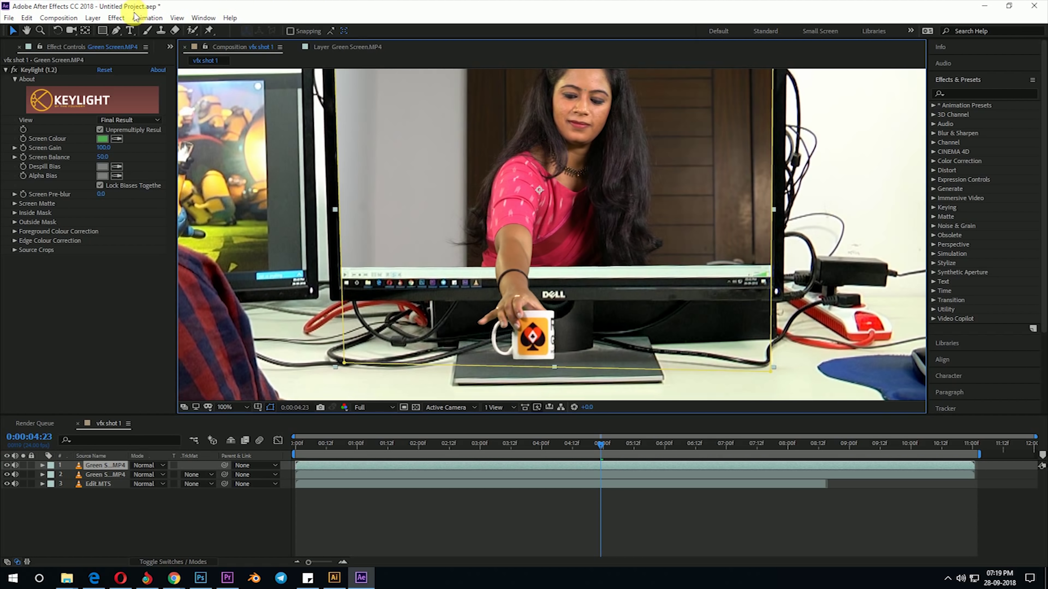
Move the duplicate layer's anchor point to the base of the mug, make it a 3D layer and expand its Transform properties.
left_click(84, 32)
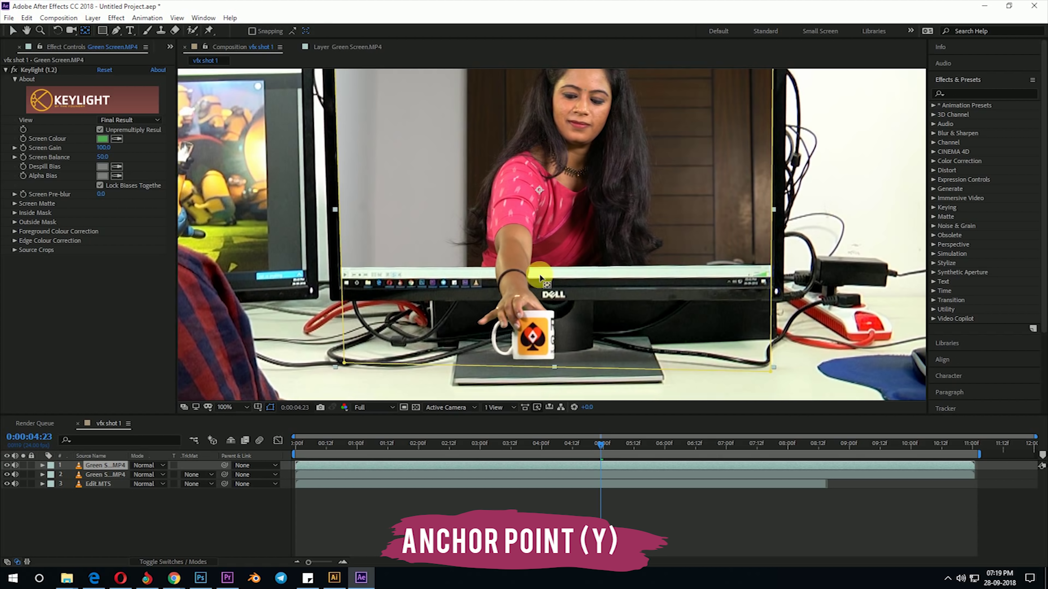
left_click_drag(539, 192, 531, 357)
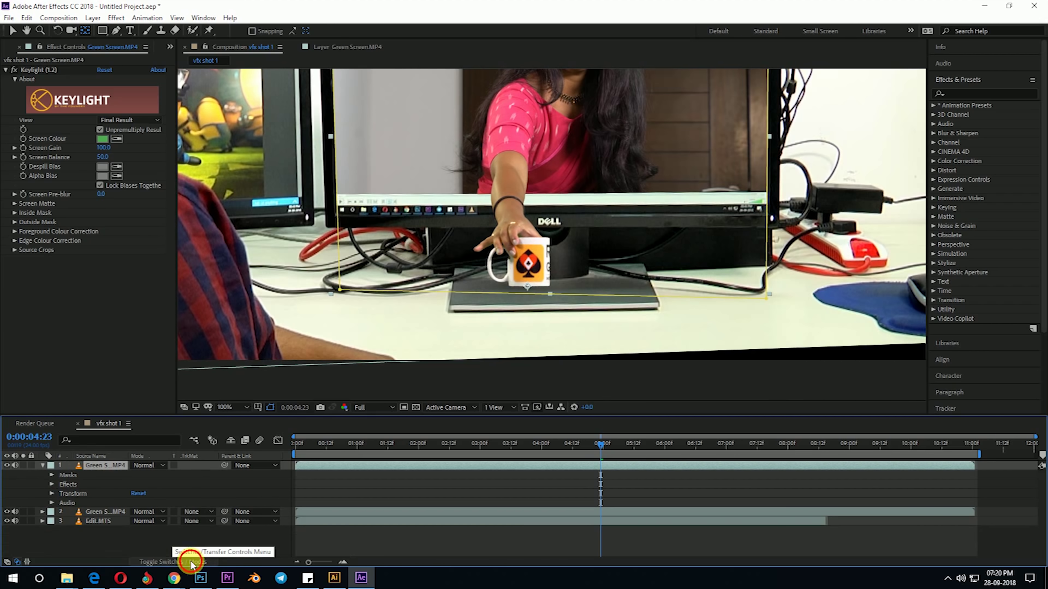
left_click(191, 562)
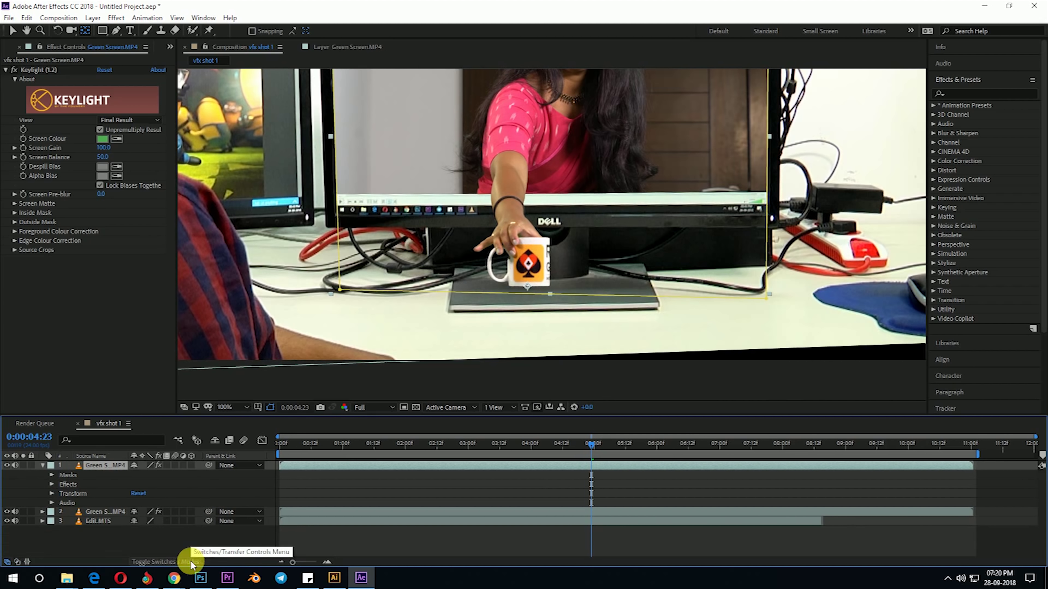
left_click(191, 466)
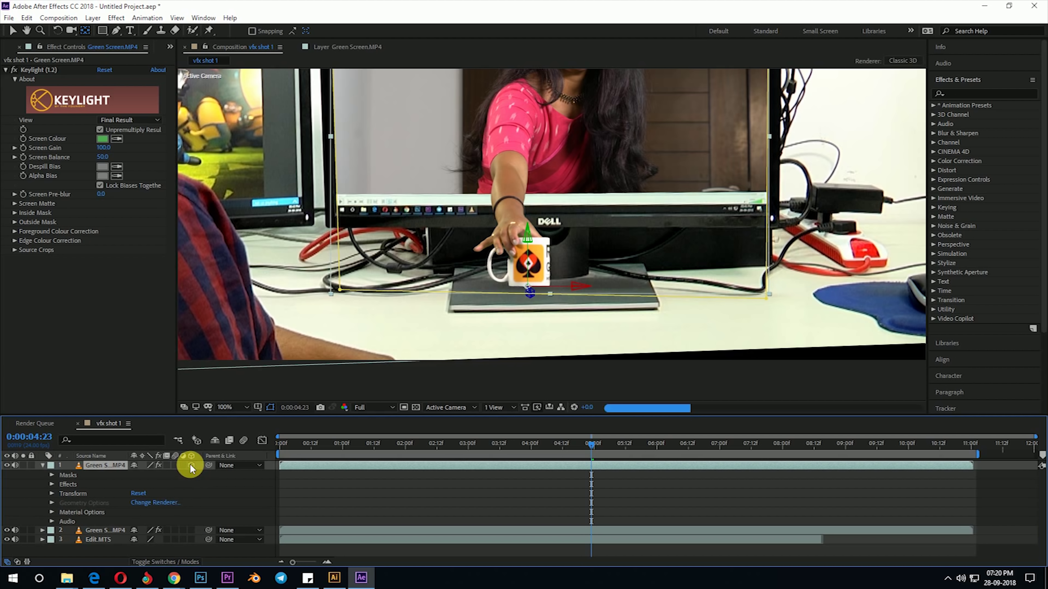
left_click(53, 495)
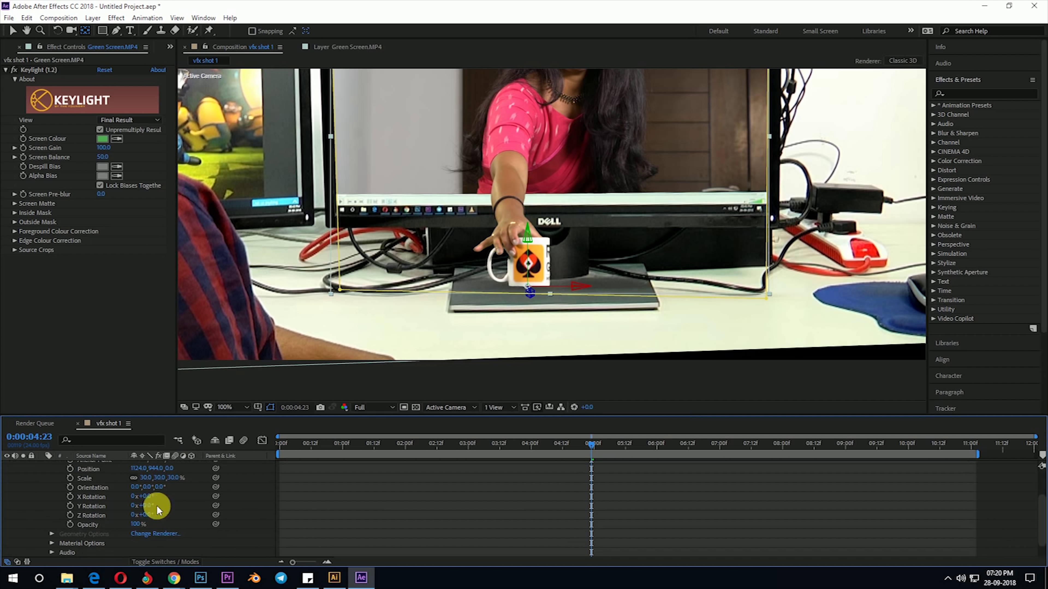
Try out the duplicate layer's Y and X rotations and undo the changes.
mouse_move(152, 518)
left_mouse_down()
mouse_move(176, 517)
mouse_move(152, 520)
left_mouse_up()
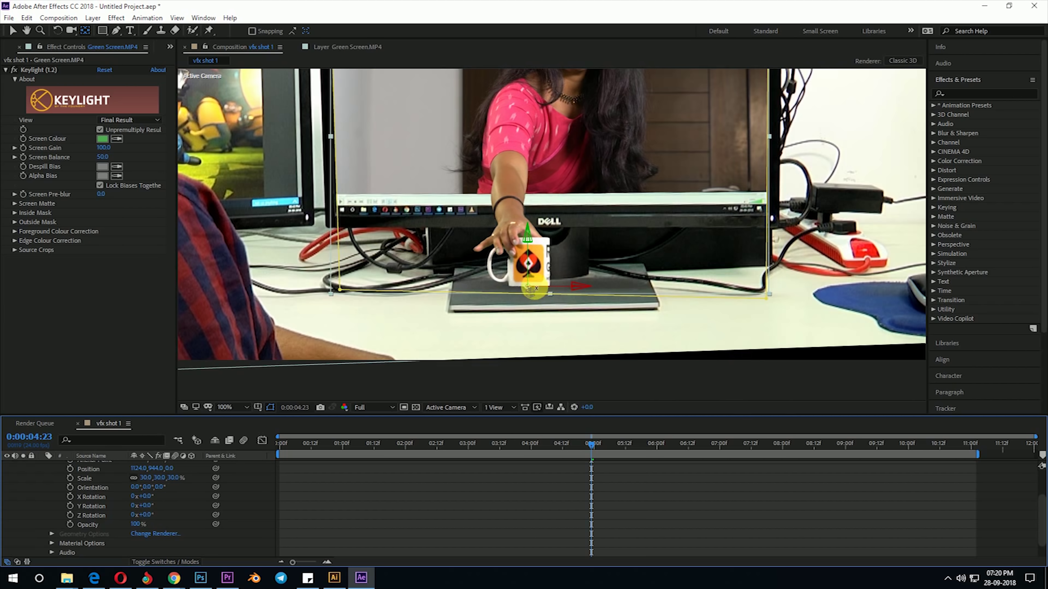
left_click_drag(151, 505, 429, 427)
key("ctrl+z")
left_click_drag(149, 497, 215, 498)
key("ctrl+z")
key("ctrl+z")
Set the duplicate layer's X Rotation to 180° and shift it down to a Y position of 947.
left_click(153, 496)
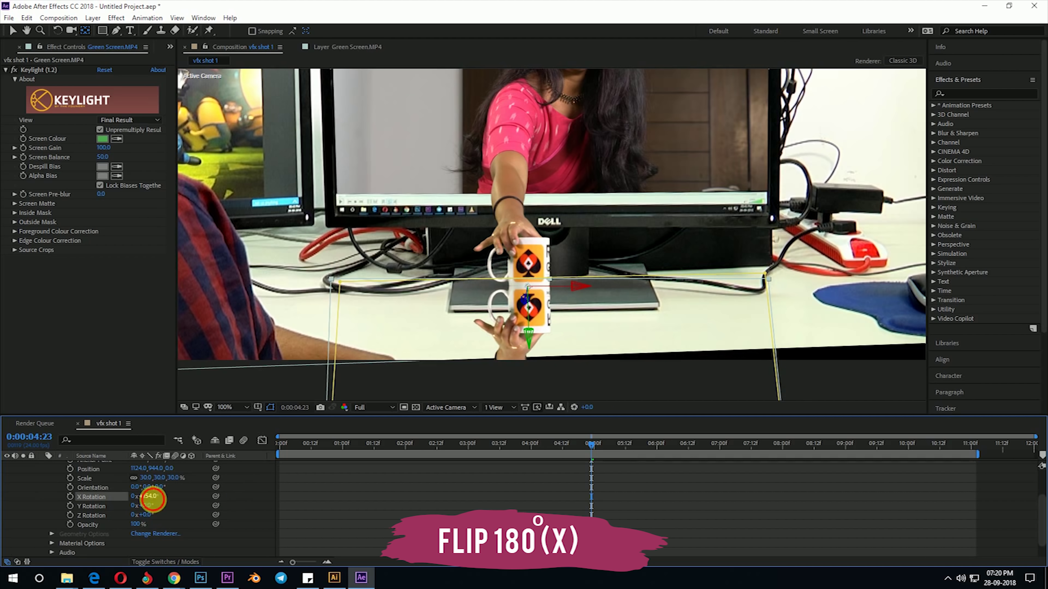
key("Return")
left_click_drag(476, 348, 476, 349)
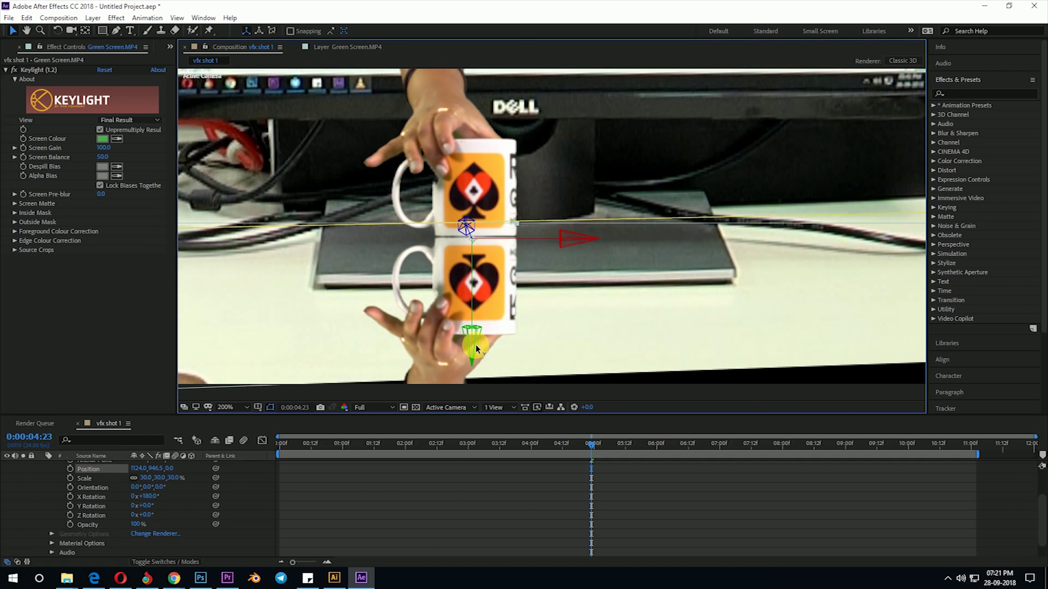
Try to raise the lower edge of the flipped layer's mask toward the desk and undo the last move.
scroll(529, 312, "down", 1)
left_click_drag(564, 322, 529, 210)
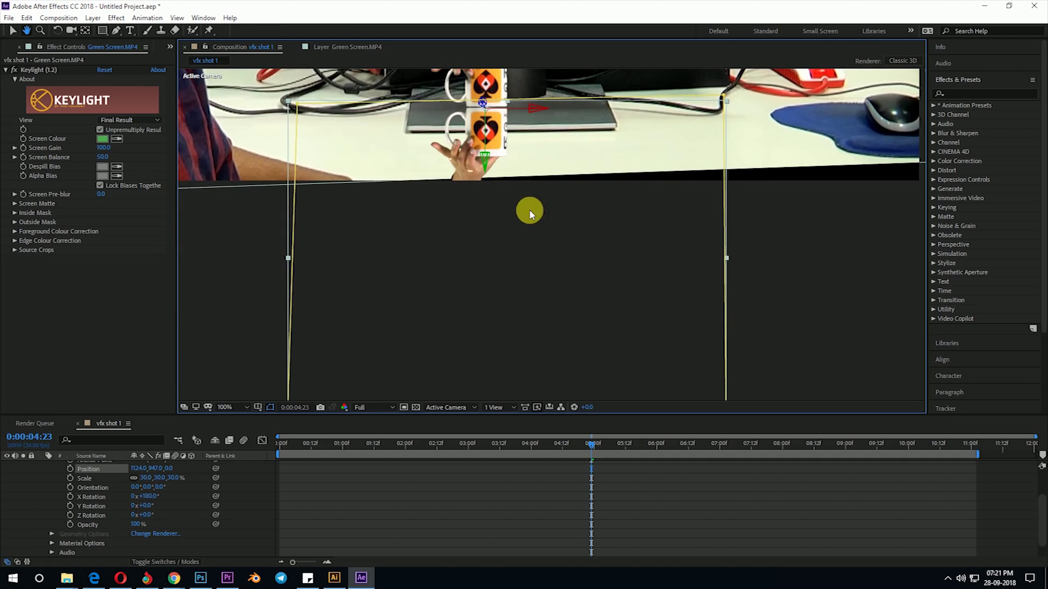
scroll(540, 297, "down", 2)
left_click(528, 324)
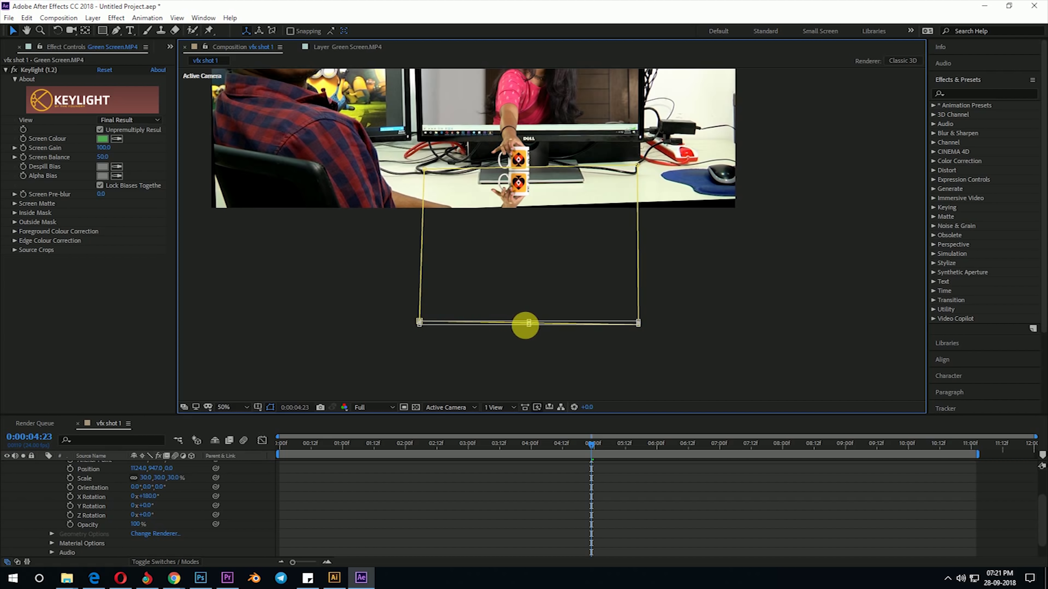
left_click_drag(531, 313, 627, 231)
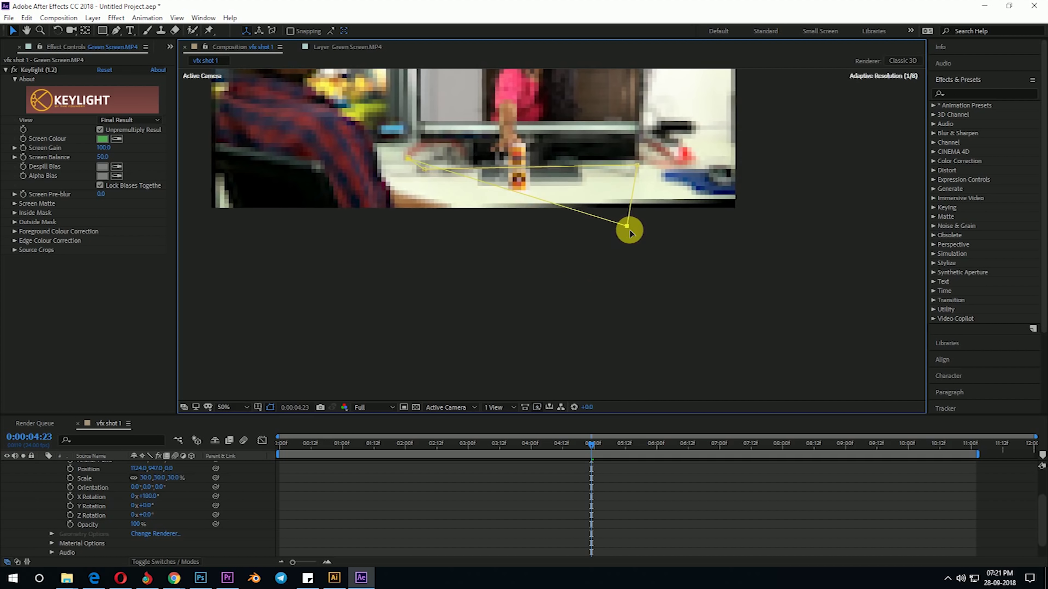
scroll(647, 244, "up", 1)
key("ctrl+z")
Raise the far corners of the flipped layer's mask to leave only a thin reflection strip directly below the mug.
left_click_drag(583, 182, 587, 198)
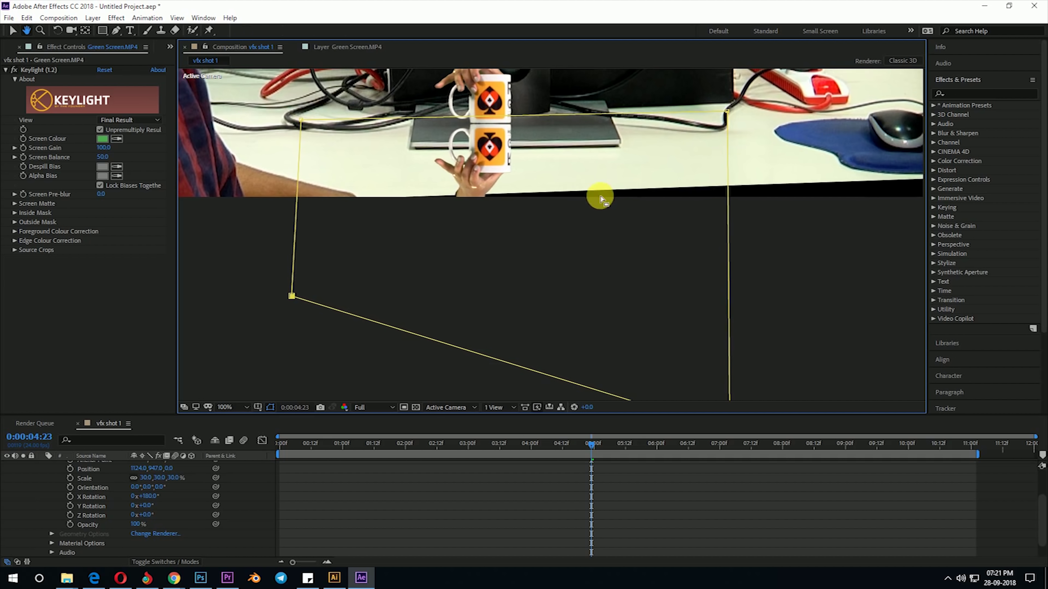
scroll(736, 117, "down", 2)
scroll(669, 299, "down", 2)
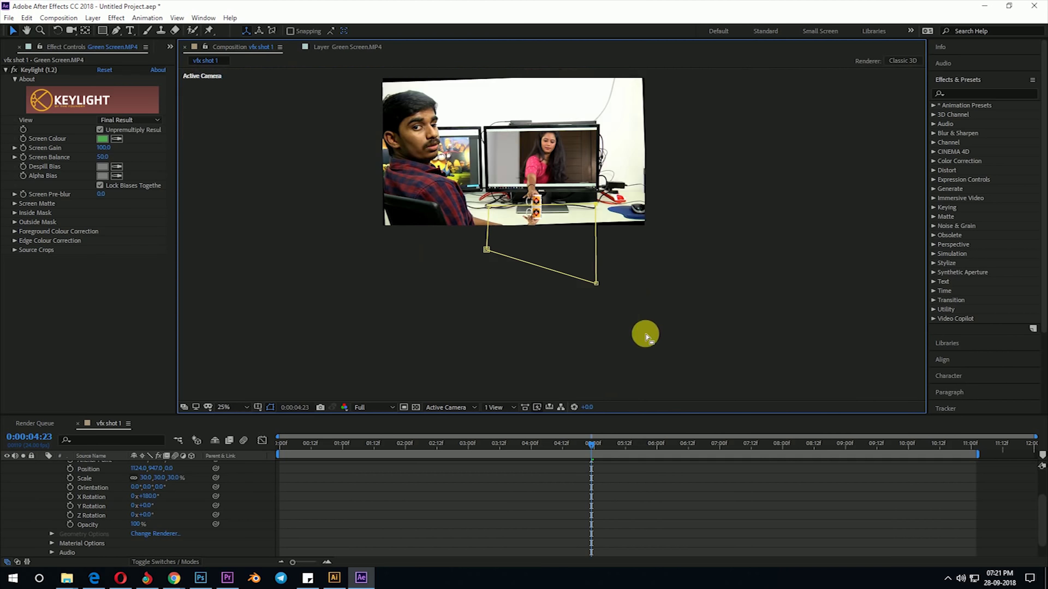
left_click_drag(605, 251, 598, 224)
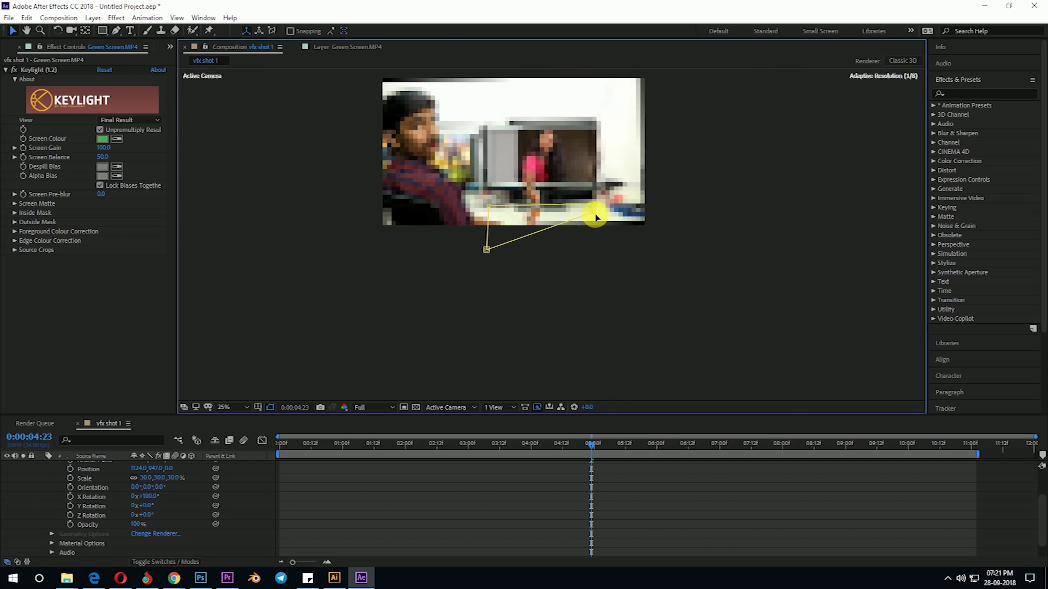
scroll(583, 225, "up", 3)
left_click_drag(290, 296, 315, 135)
left_click_drag(659, 207, 651, 337)
left_click_drag(710, 275, 717, 263)
scroll(103, 487, "up", 2)
Show only the flipped layer's Opacity property and lower it to 66%.
left_click(103, 465)
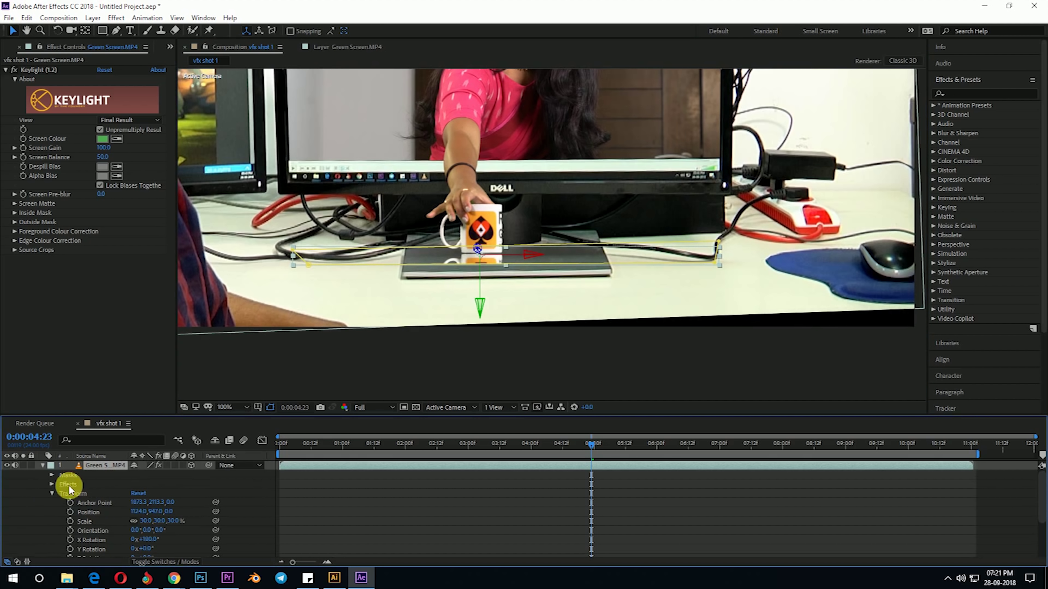
left_click(52, 495)
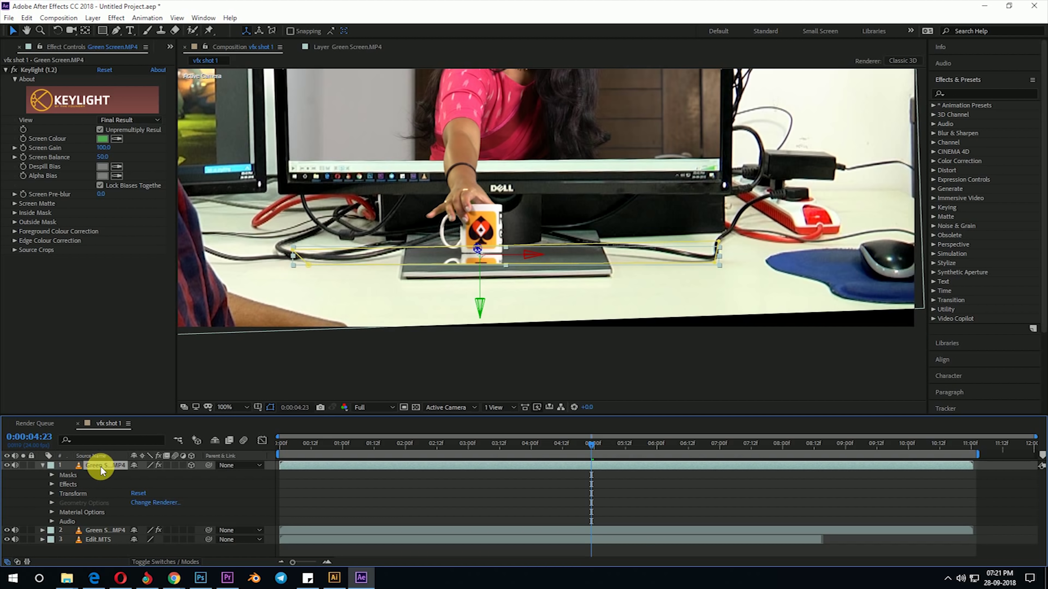
key("t")
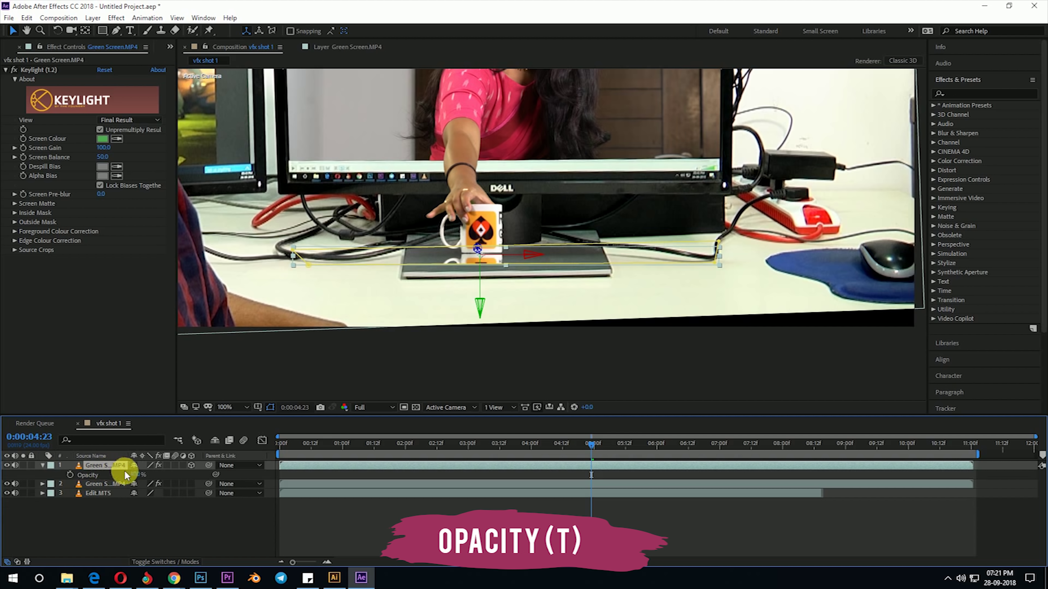
left_click_drag(141, 479, 128, 482)
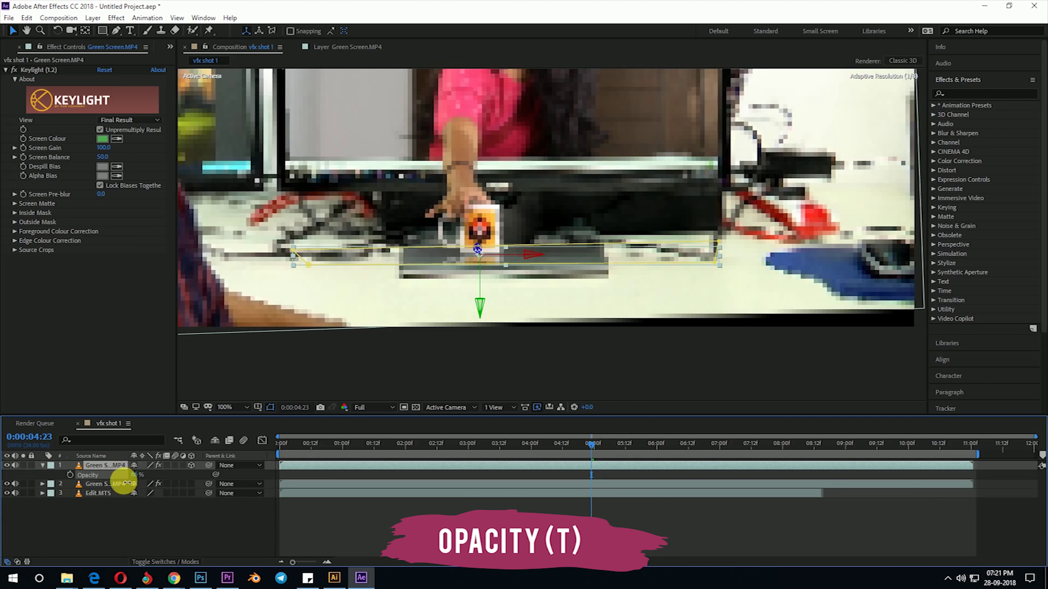
left_click(119, 466)
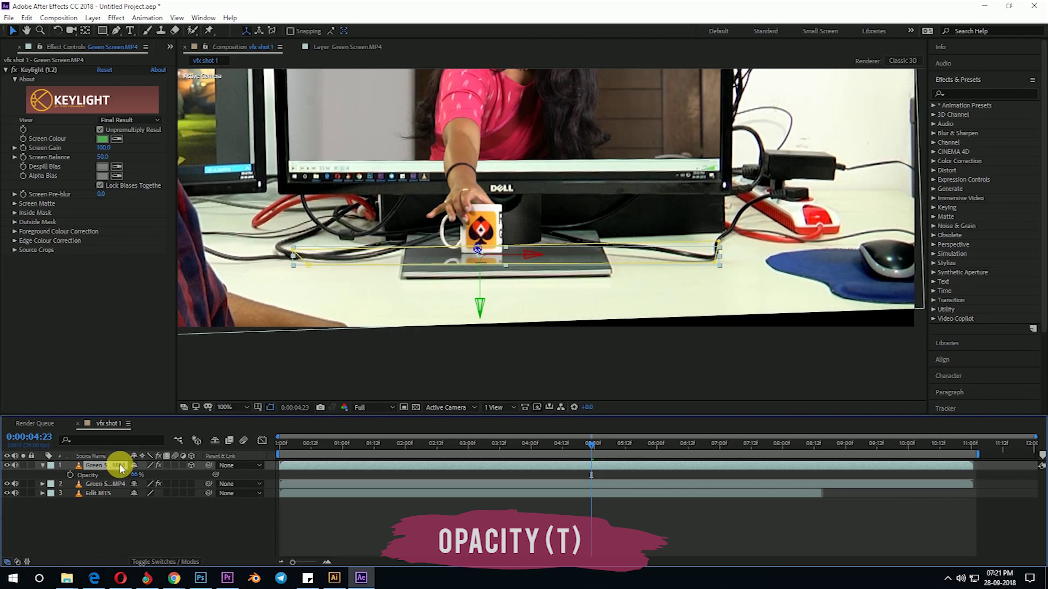
Set the reflection layer's Mask Feather to 24 pixels and its Opacity to 51%.
left_click(43, 465)
left_click(42, 465)
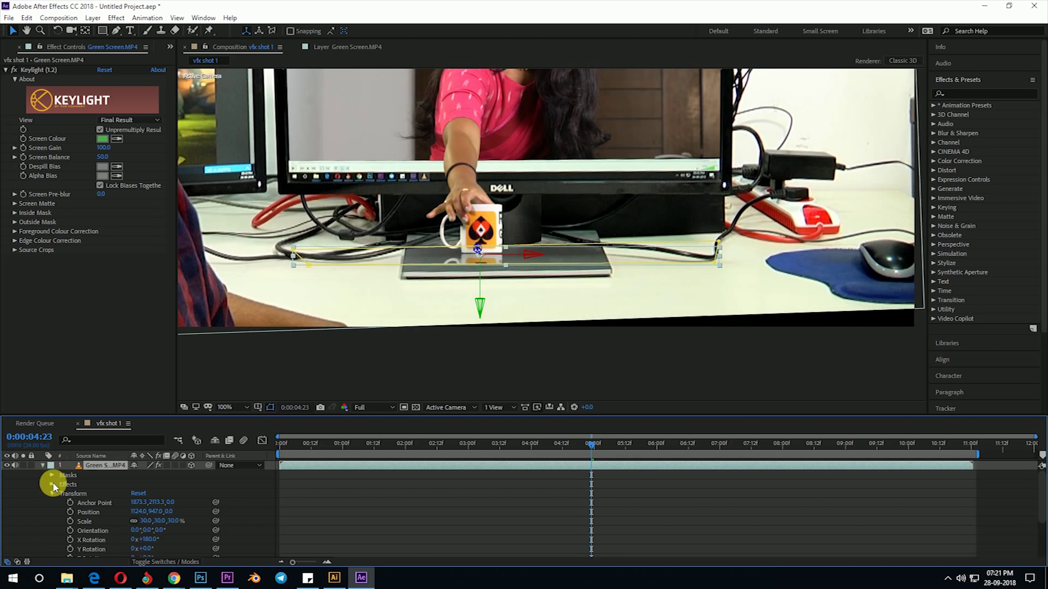
left_click(52, 475)
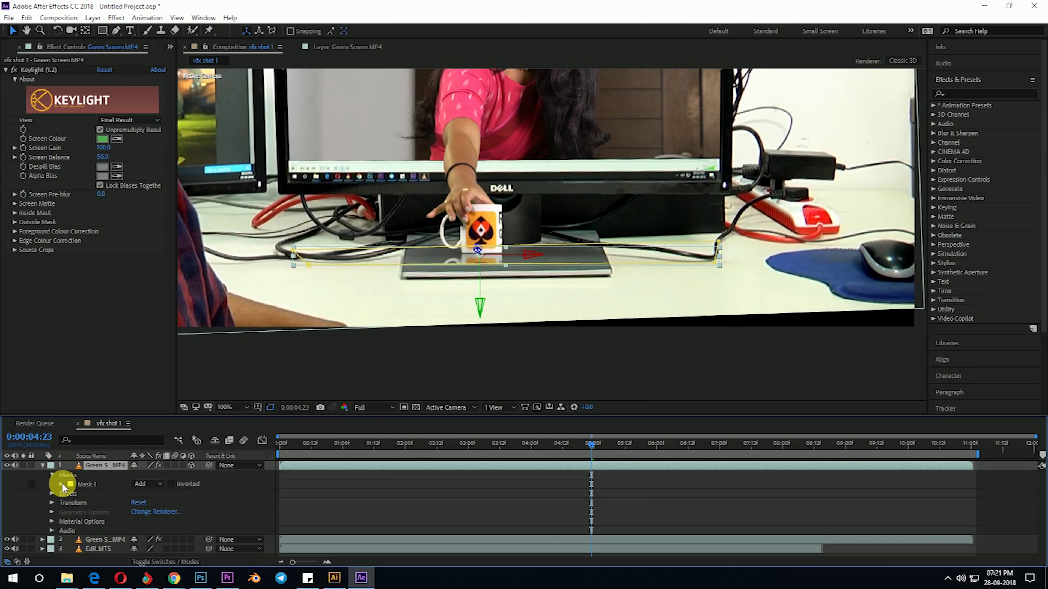
left_click(62, 485)
left_click_drag(149, 502, 139, 480)
left_click(102, 464)
key("t")
left_click(254, 518)
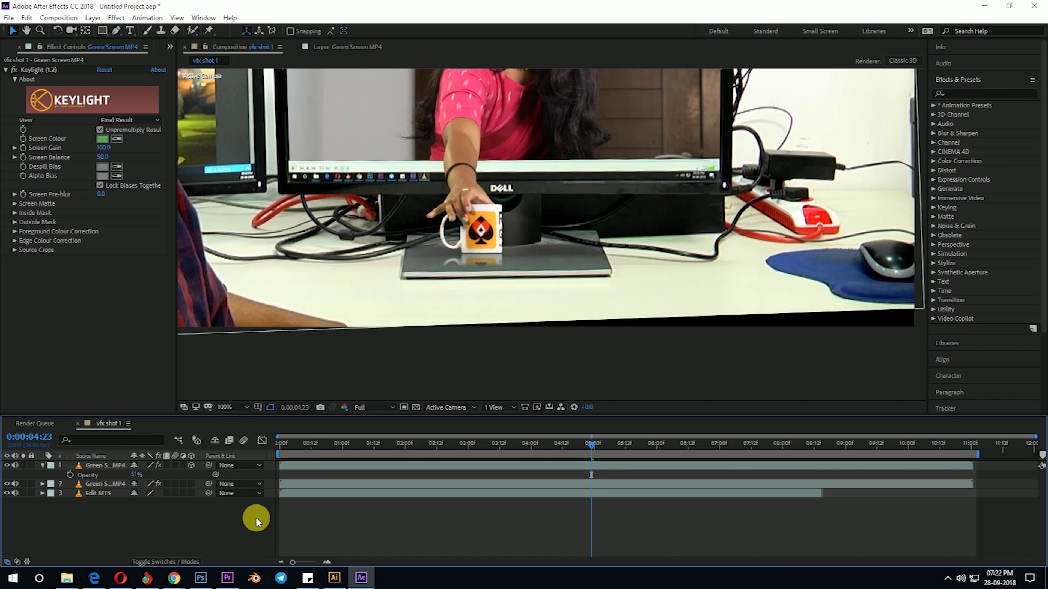
Show the reflection layer's Mask Feather and raise it past 42 pixels to soften the reflection's edge.
left_click(102, 466)
key("f")
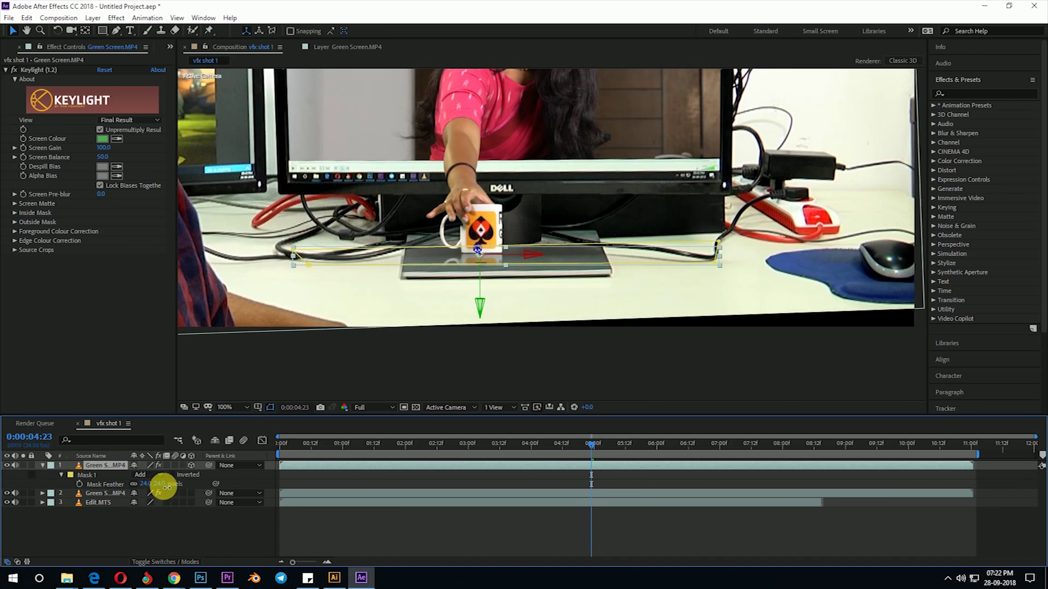
left_click_drag(164, 484, 172, 487)
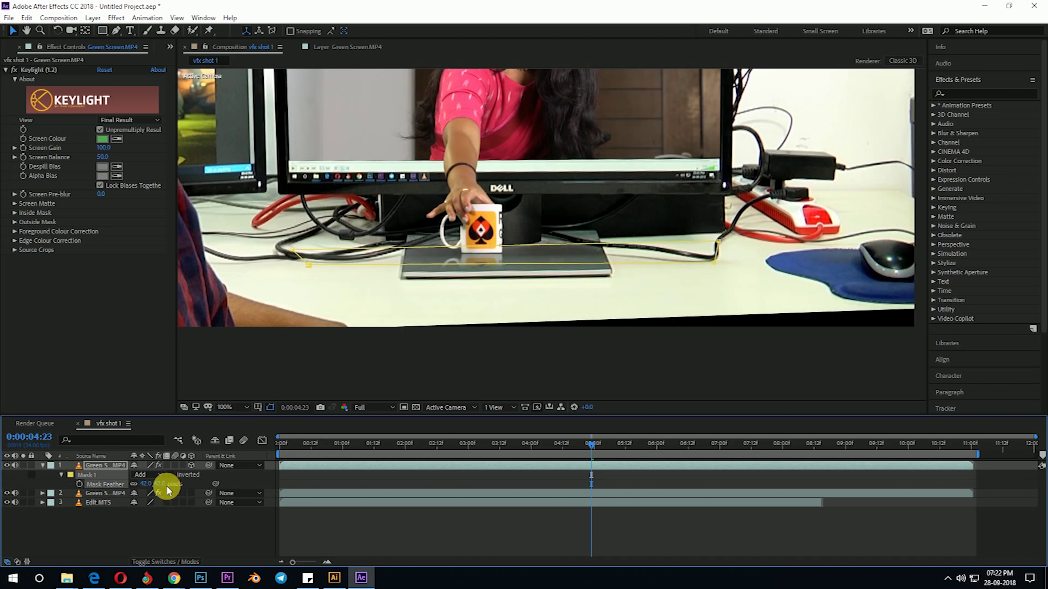
left_click(157, 486)
left_click_drag(157, 486, 165, 487)
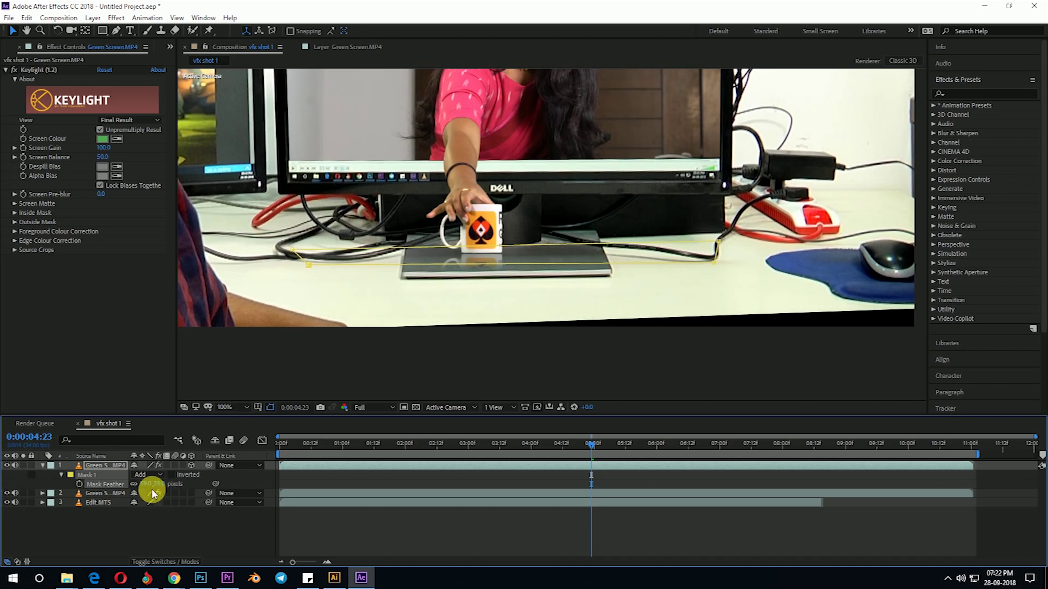
Show only the reflection layer's Opacity, lower it to 29% and check the reflection against the whole shot.
left_click(110, 466)
key("t")
left_click_drag(135, 475, 128, 480)
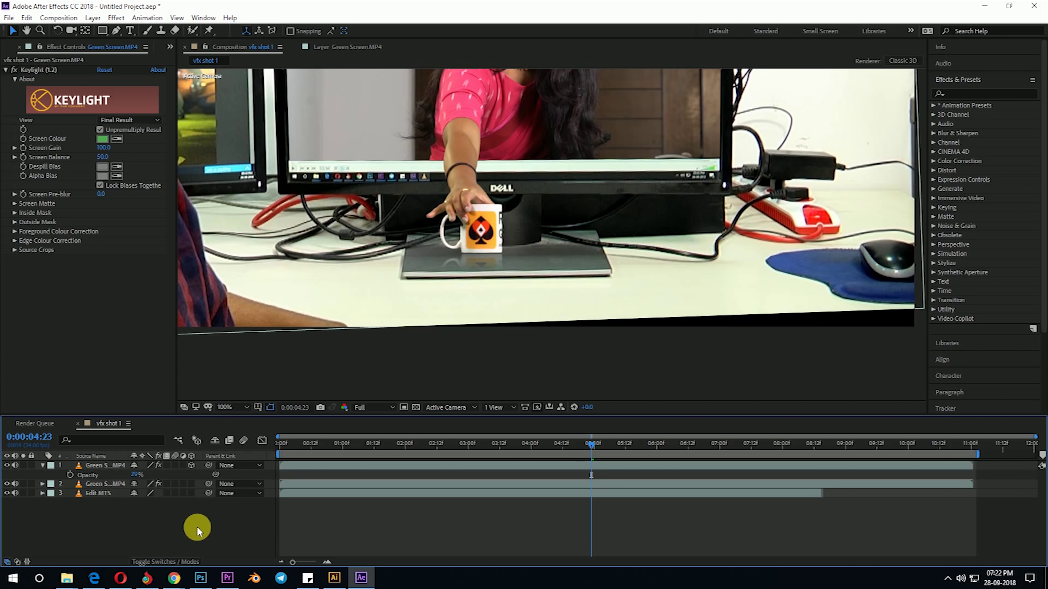
scroll(515, 256, "down", 2)
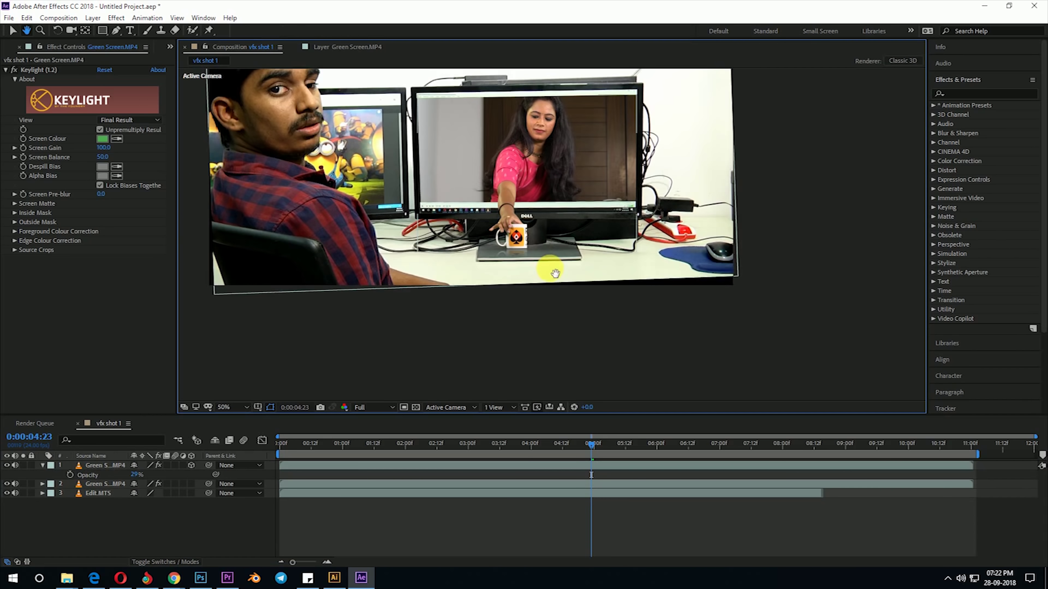
scroll(541, 289, "up", 2)
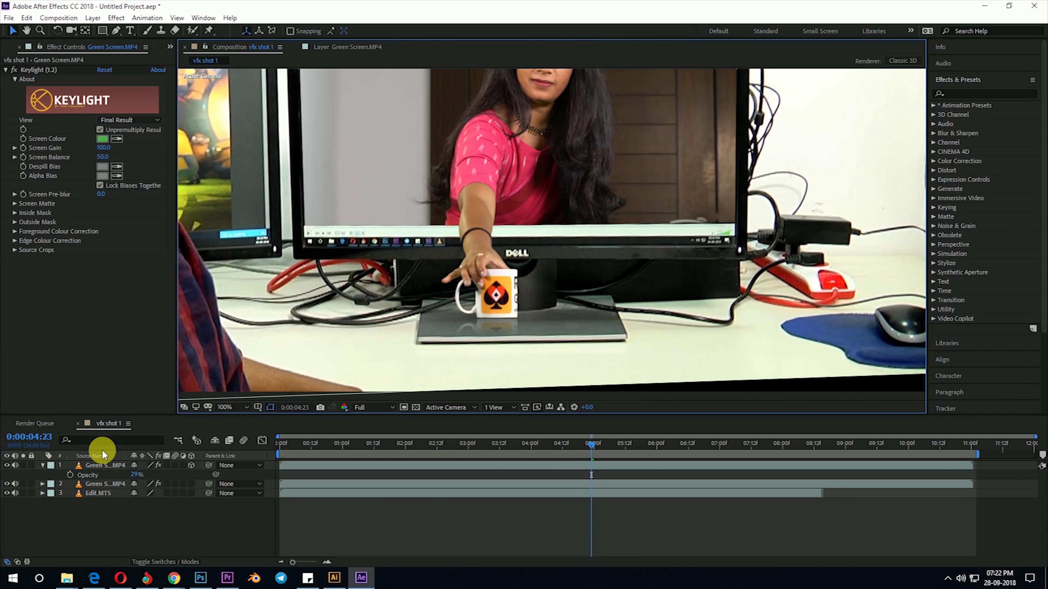
Lower the reflection layer's Opacity further to 17% and check the full frame.
left_click(102, 467)
left_click_drag(141, 475, 133, 474)
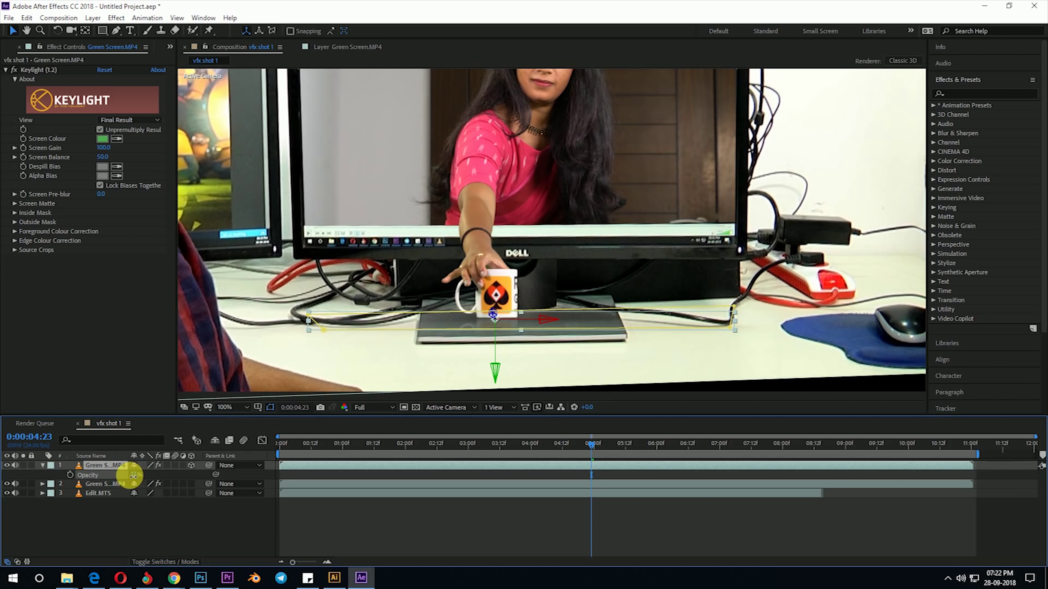
left_click(221, 539)
scroll(611, 272, "down", 2)
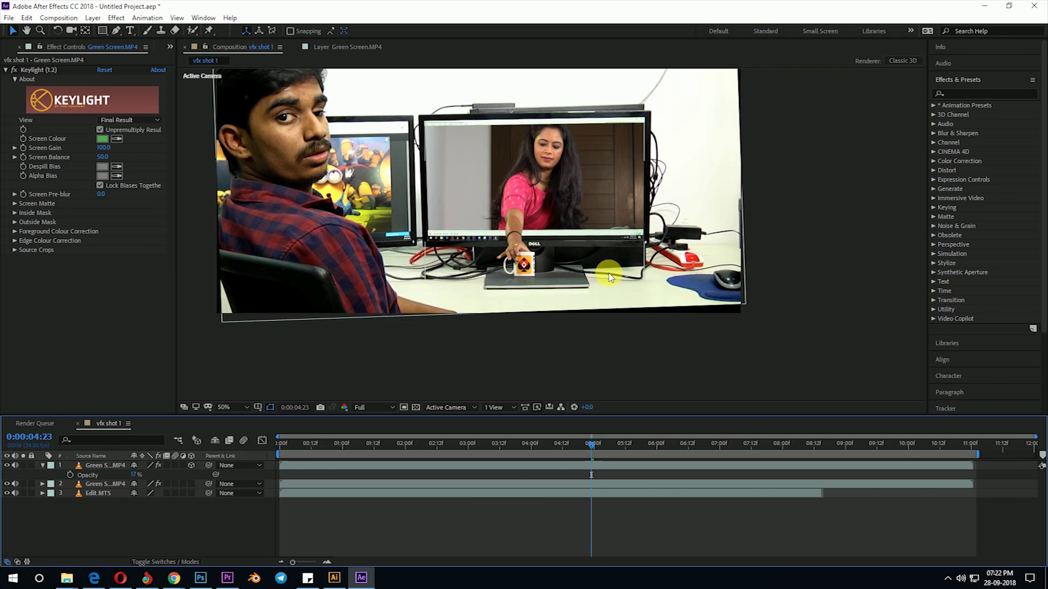
left_click_drag(638, 212, 647, 263)
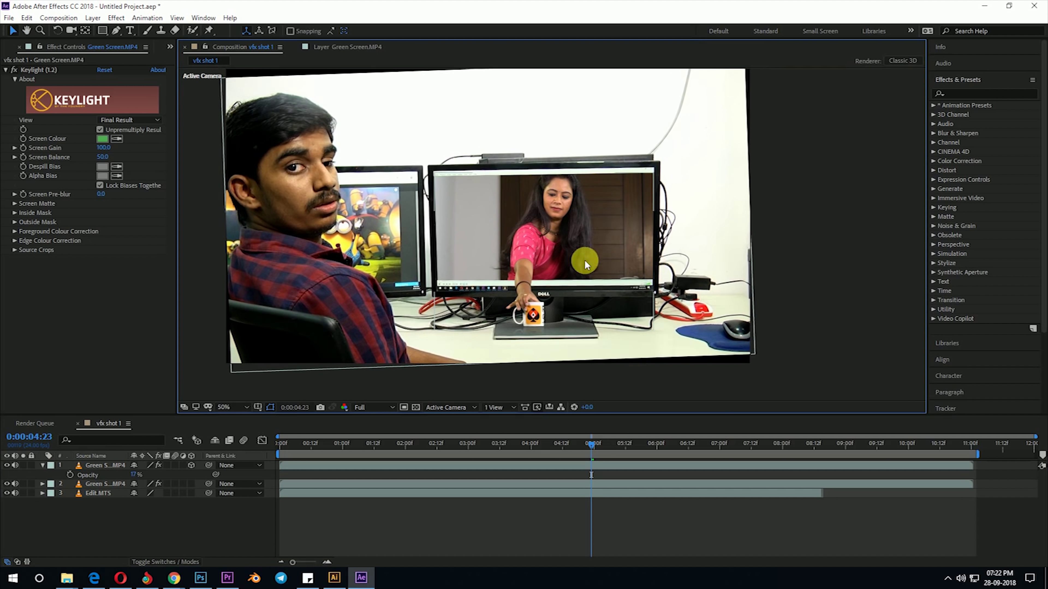
Scale Edit.MTS to 107% and both green-screen layers to 32%, and start Edit.MTS and the work area at 0:00:01:19.
left_click(98, 493)
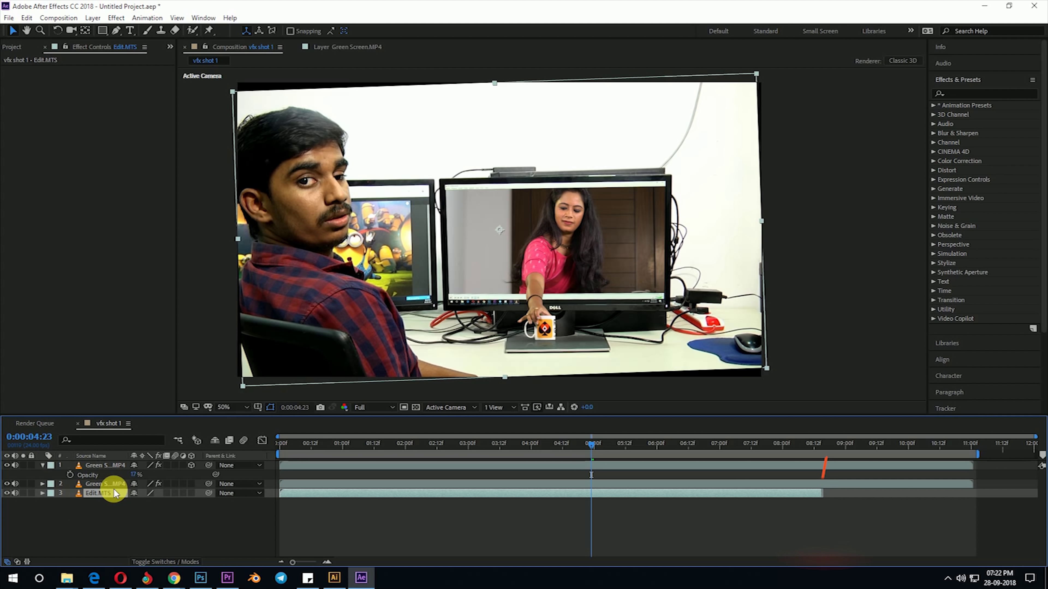
left_click(105, 465)
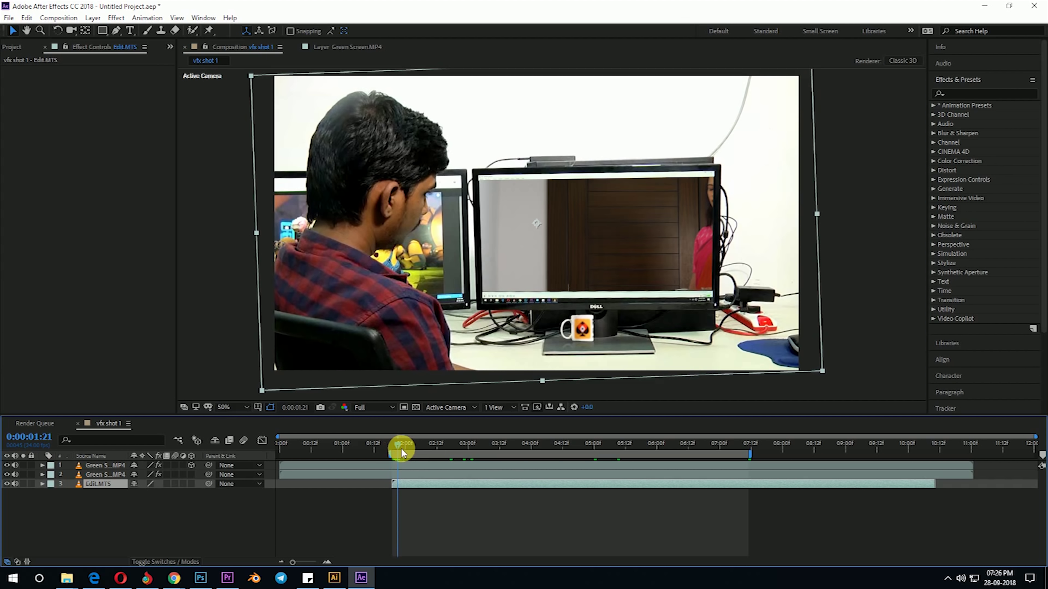
left_click_drag(400, 448, 418, 481)
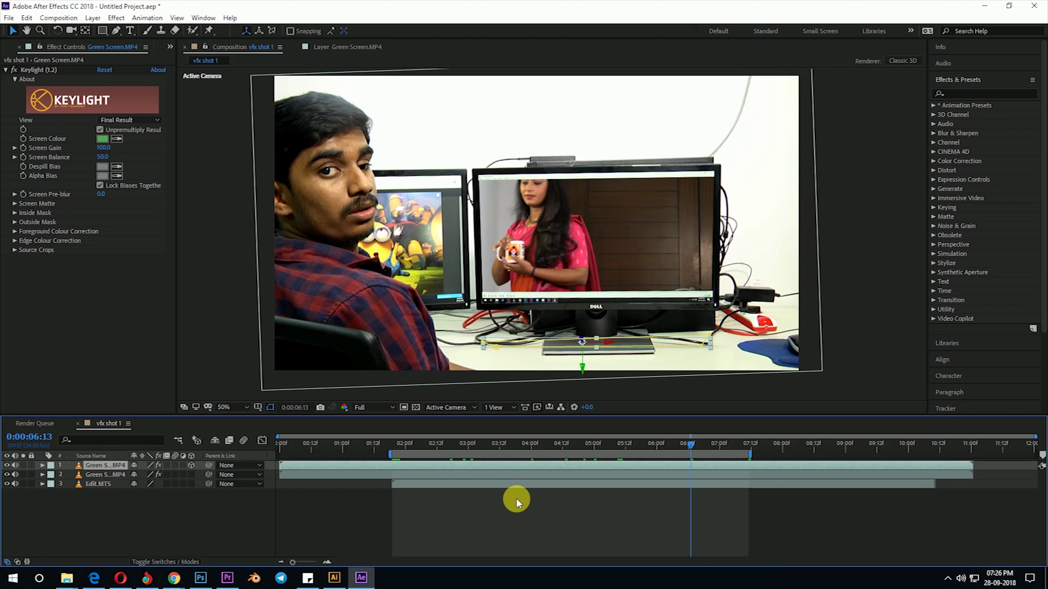
Add the vfx shot 1 composition to the render queue.
left_click(27, 18)
mouse_move(58, 18)
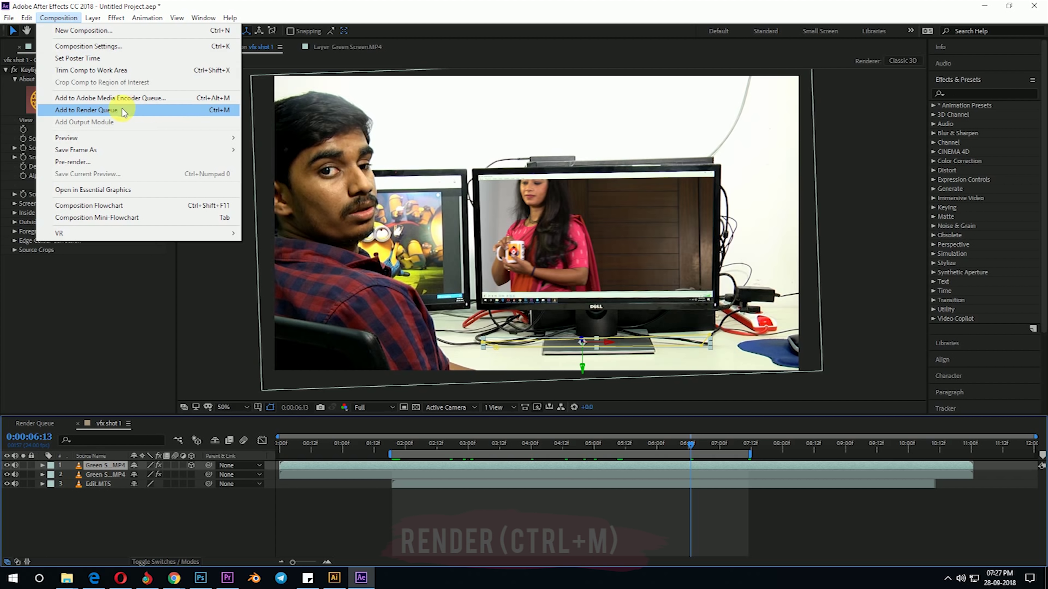
left_click(162, 112)
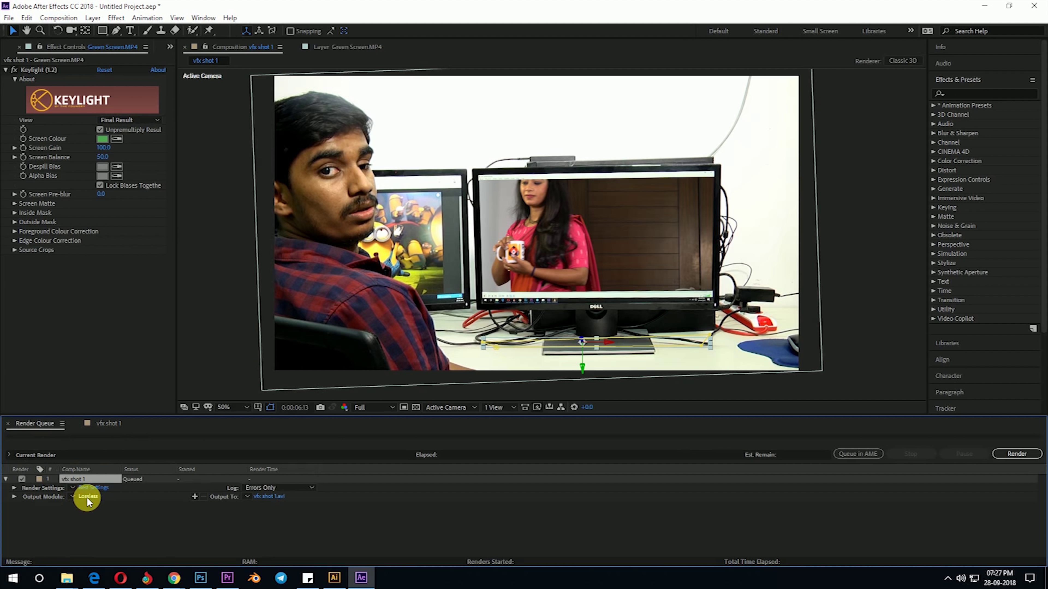
Set the render item's output module format to QuickTime, keeping the other output options.
left_click(86, 497)
left_click_drag(475, 93, 464, 98)
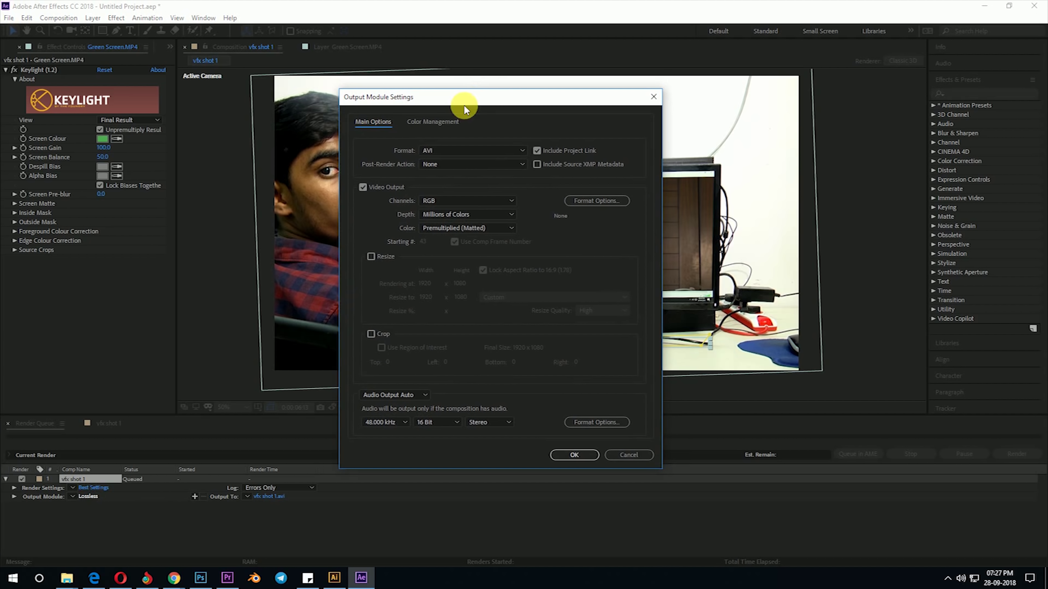
left_click(482, 150)
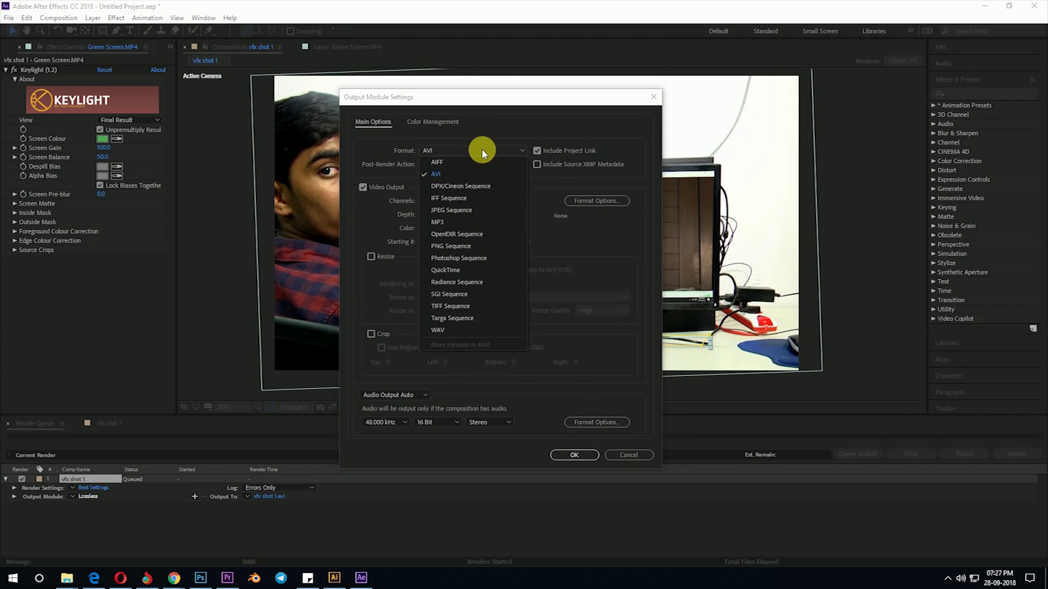
left_click(465, 267)
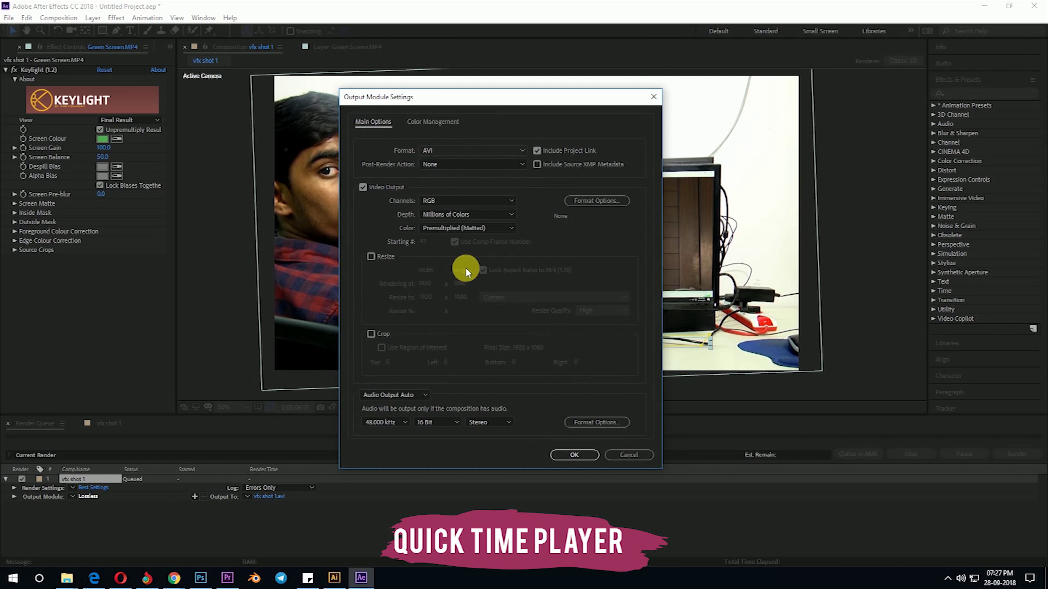
left_click(574, 454)
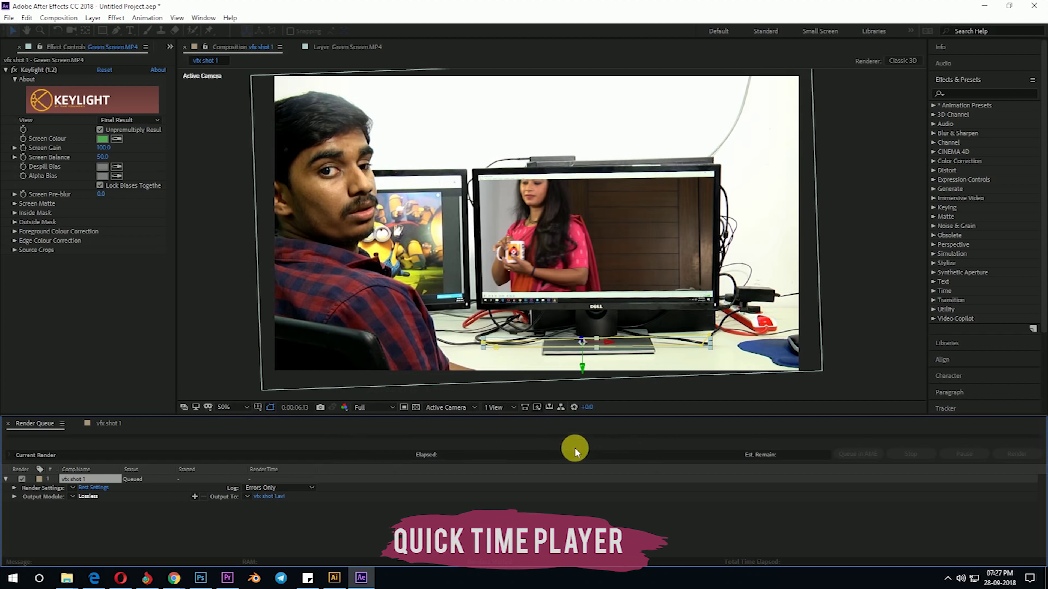
Set the output file to vfx shot 1.mov on the Desktop and start the render.
left_click(275, 496)
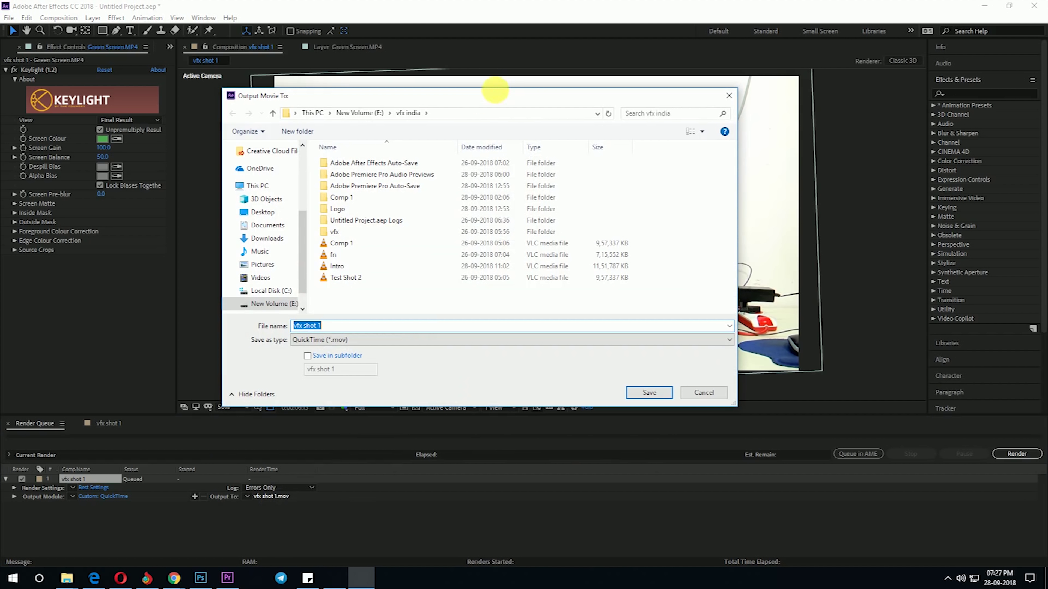
left_click(264, 212)
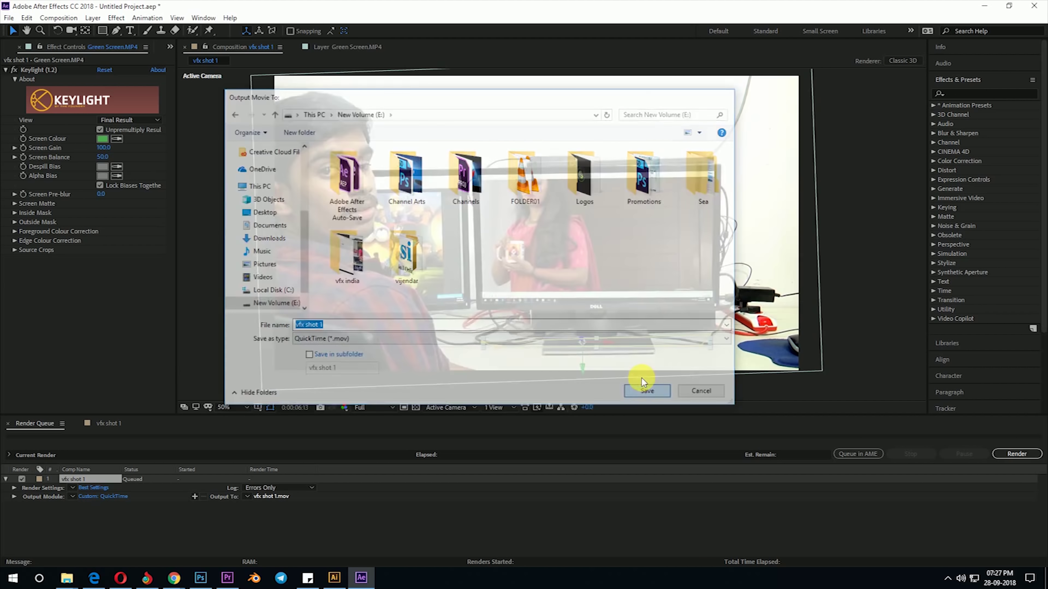
left_click(644, 388)
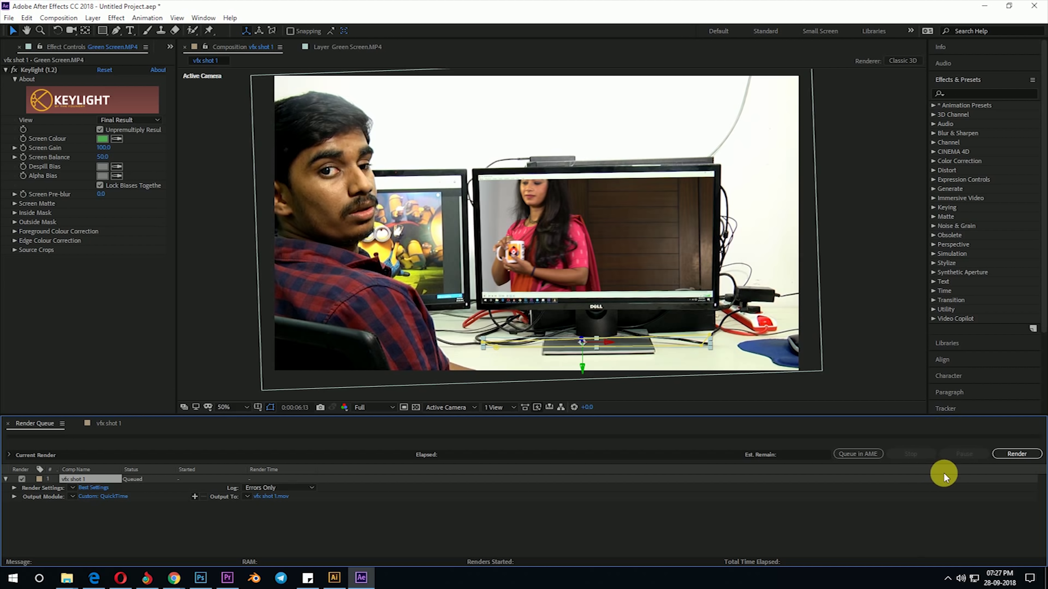
left_click(1017, 454)
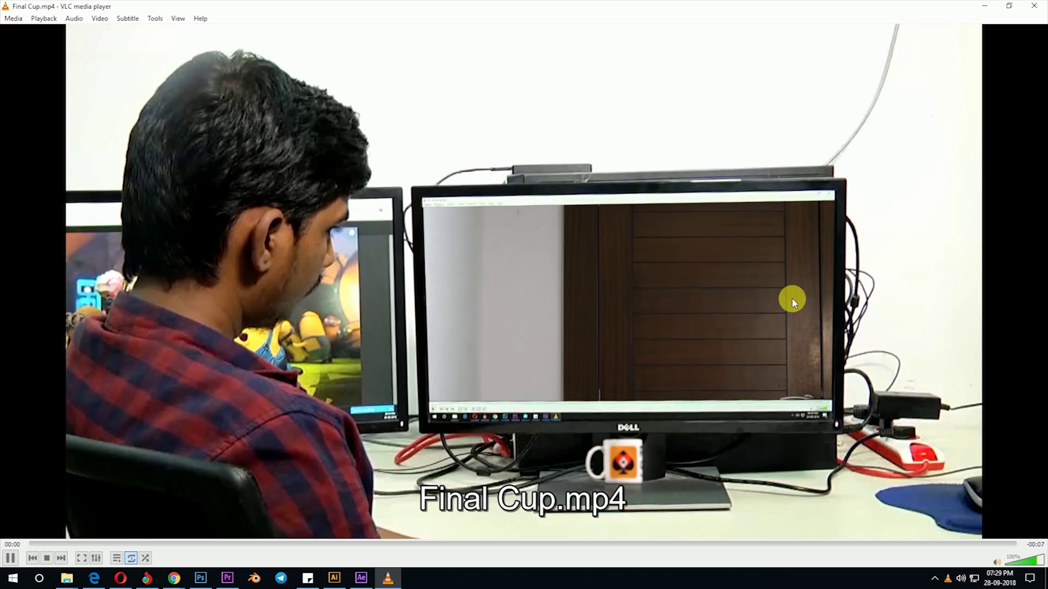
Play the finished video Final Cup.mp4 full screen in the media player.
double_click(791, 298)
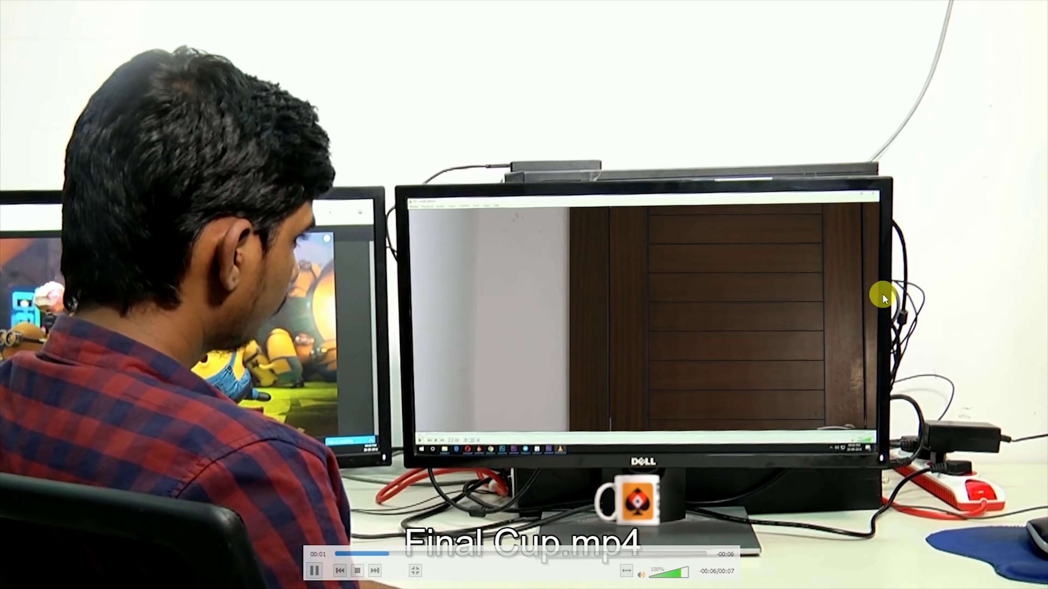